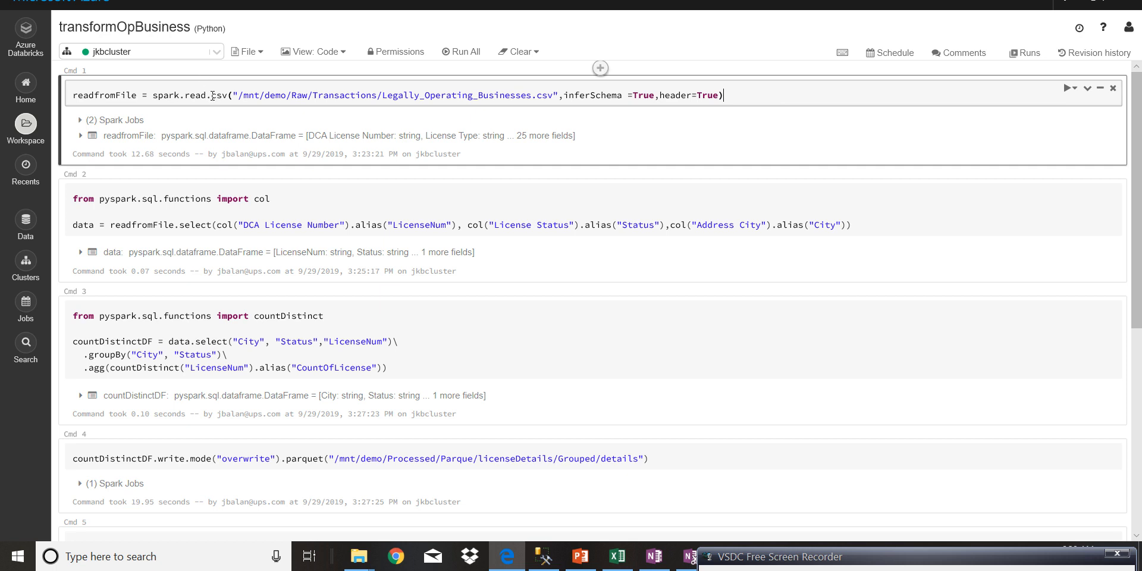
- Run the first cell to read Legally_Operating_Businesses.csv into readfromFile with inferSchema and header set to True
{"action": "left_click", "coordinate": [238, 95]}
{"action": "key", "text": "shift+End"}
{"action": "left_click_drag", "start_coordinate": [561, 86], "coordinate": [555, 89]}
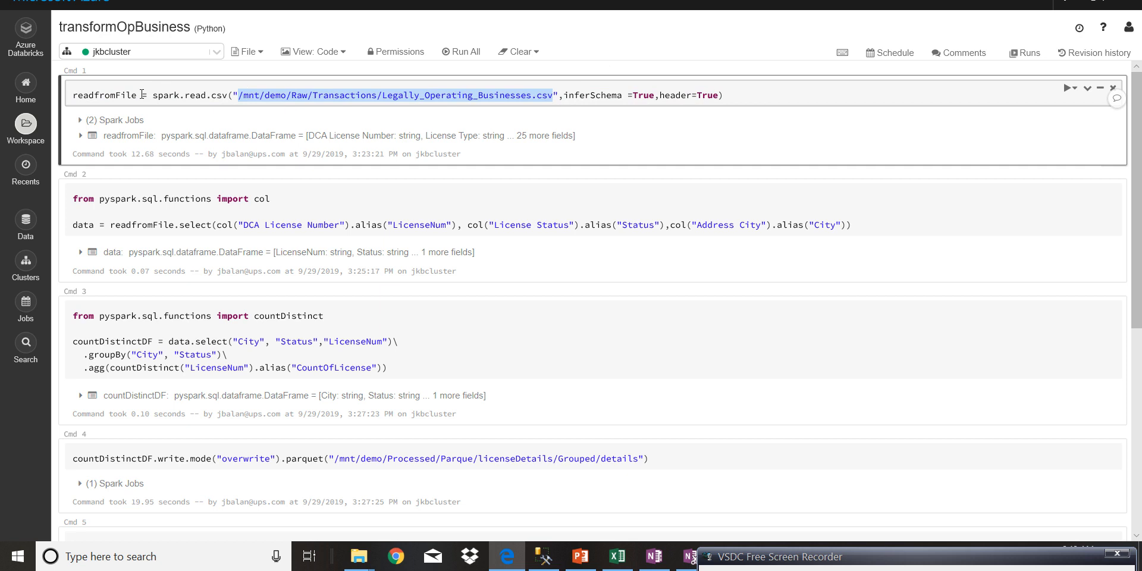
{"action": "left_click_drag", "start_coordinate": [142, 94], "coordinate": [69, 77]}
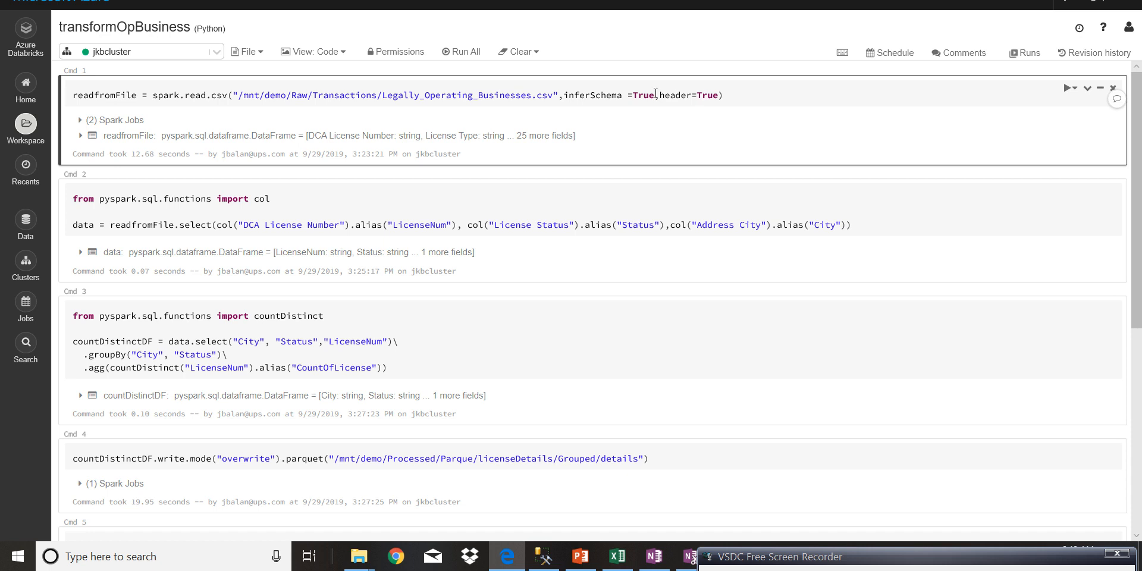
{"action": "left_click_drag", "start_coordinate": [661, 95], "coordinate": [718, 99]}
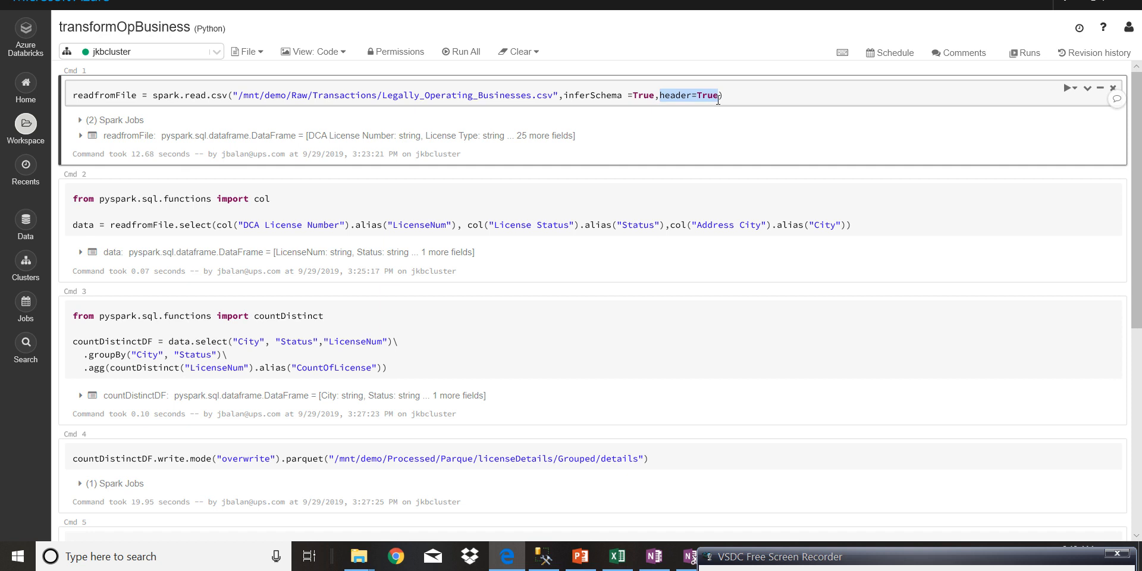
{"action": "left_click", "coordinate": [777, 94]}
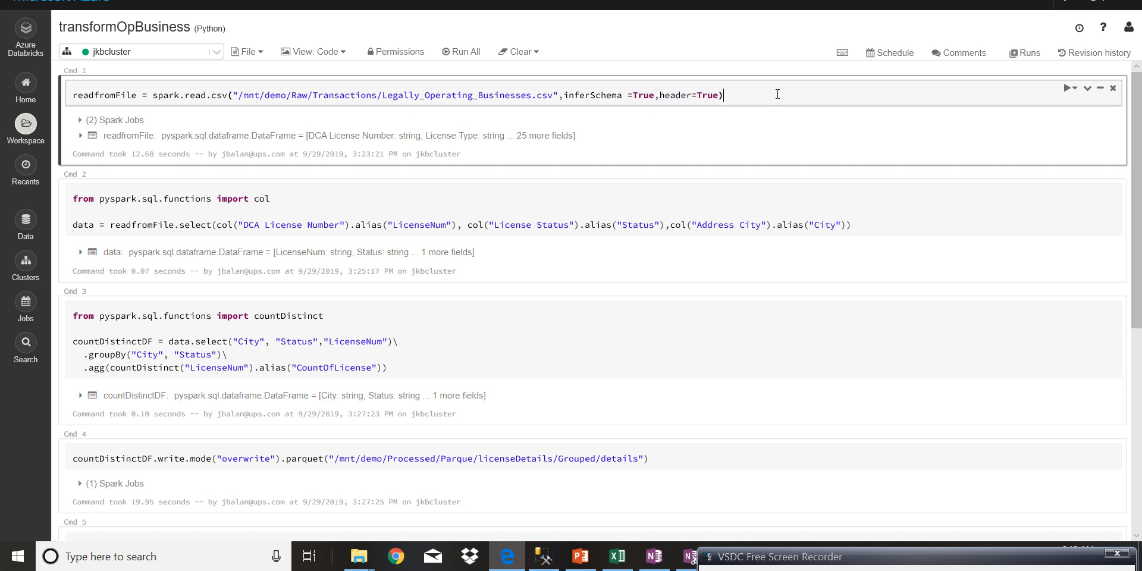
{"action": "key", "text": "shift+Return"}
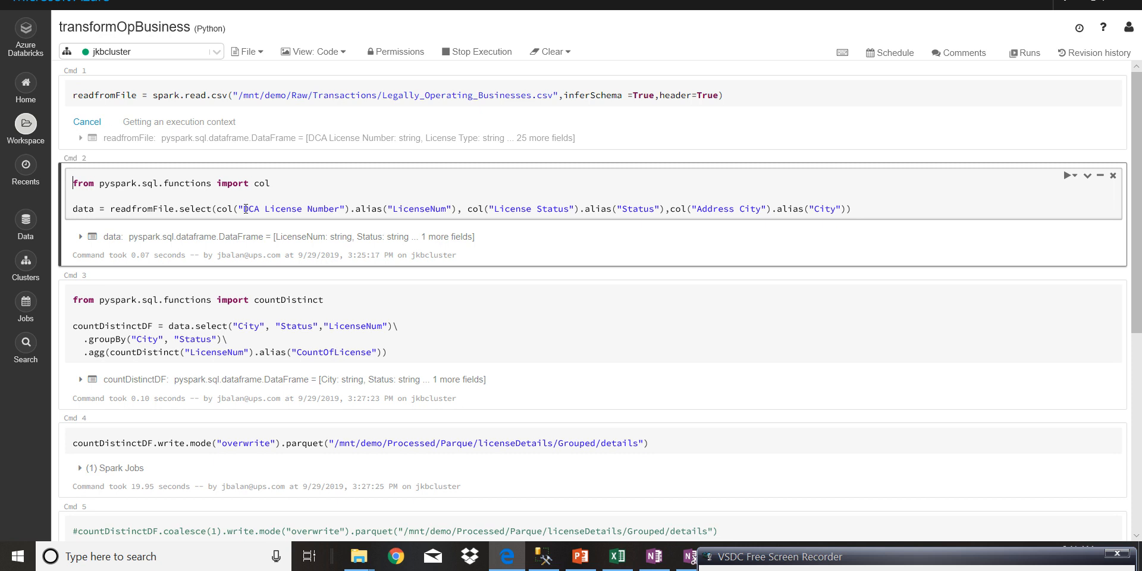
- Examine the col import and the select statement that aliases the license number, status and city columns
{"action": "left_click", "coordinate": [244, 209]}
{"action": "left_click_drag", "start_coordinate": [244, 208], "coordinate": [256, 209]}
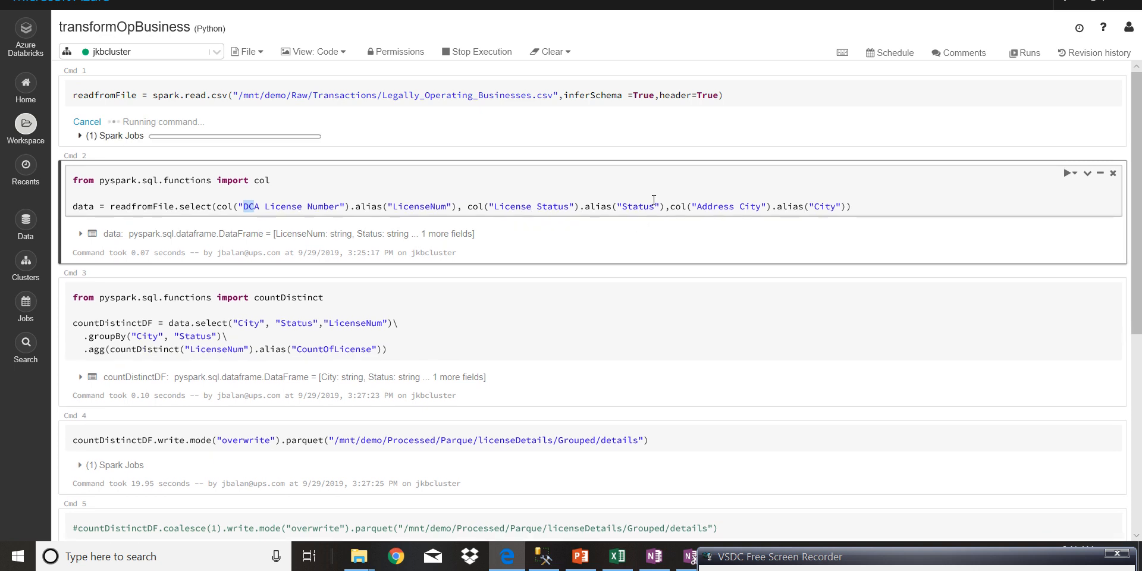
{"action": "left_click", "coordinate": [295, 208]}
{"action": "left_click", "coordinate": [218, 207]}
{"action": "left_click_drag", "start_coordinate": [254, 182], "coordinate": [166, 212]}
{"action": "left_click", "coordinate": [162, 199]}
{"action": "double_click", "coordinate": [184, 198]}
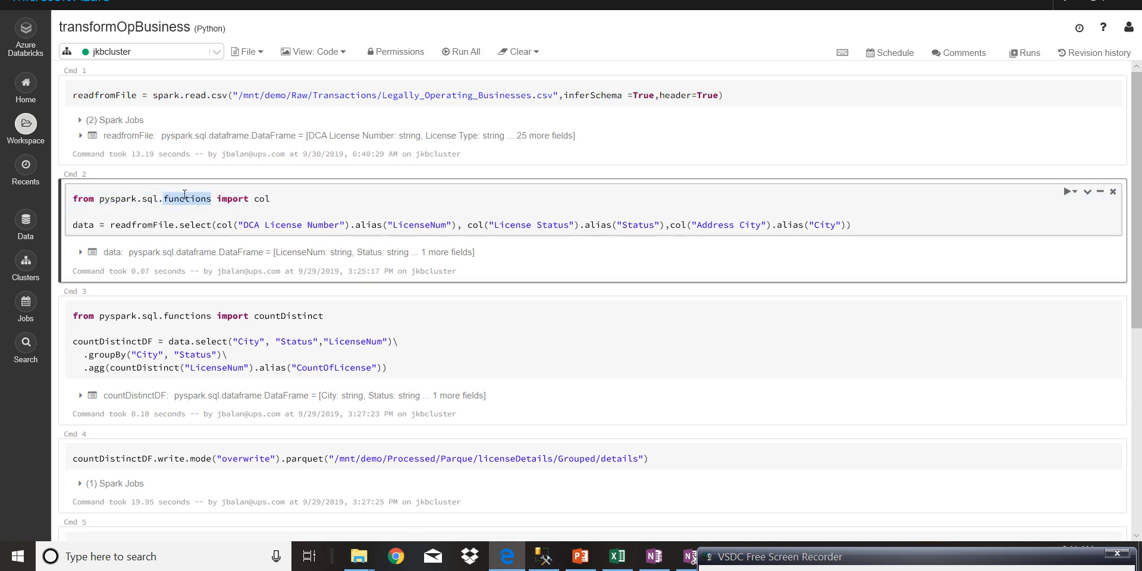
{"action": "left_click", "coordinate": [431, 200]}
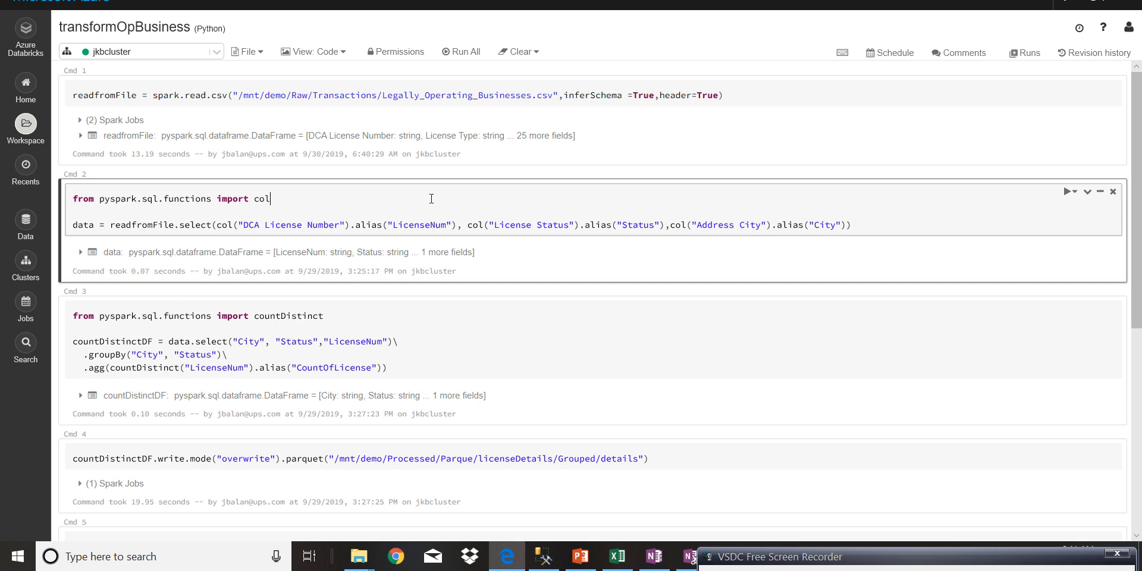
- Insert a cell below the CSV read cell and run readfromFile.show(10) in it
{"action": "left_click", "coordinate": [600, 173]}
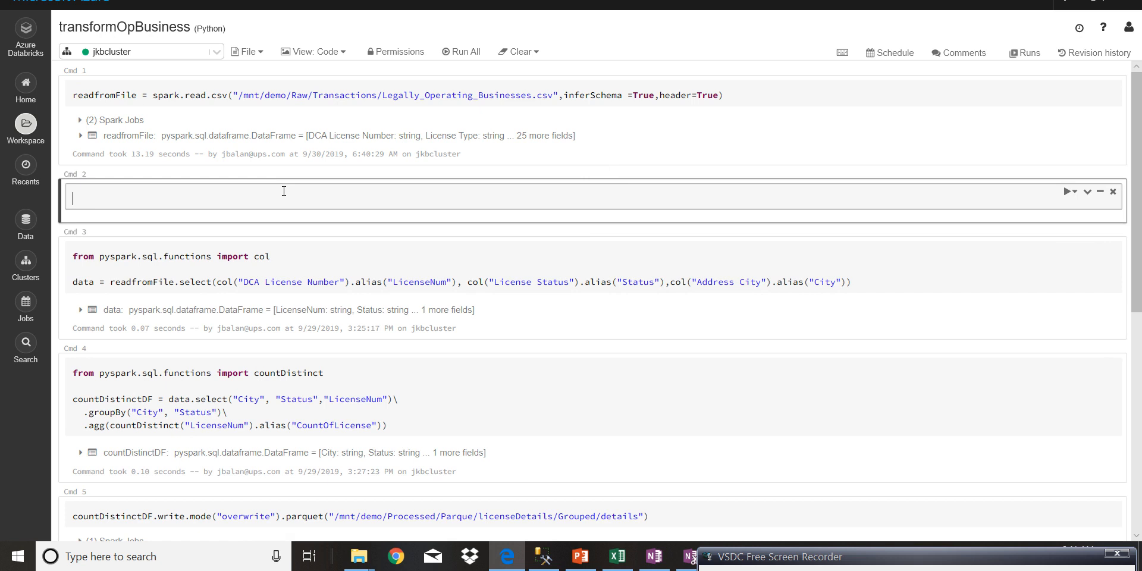
{"action": "type", "text": "readfrom File.show()10"}
{"action": "key", "text": "shift+Return"}
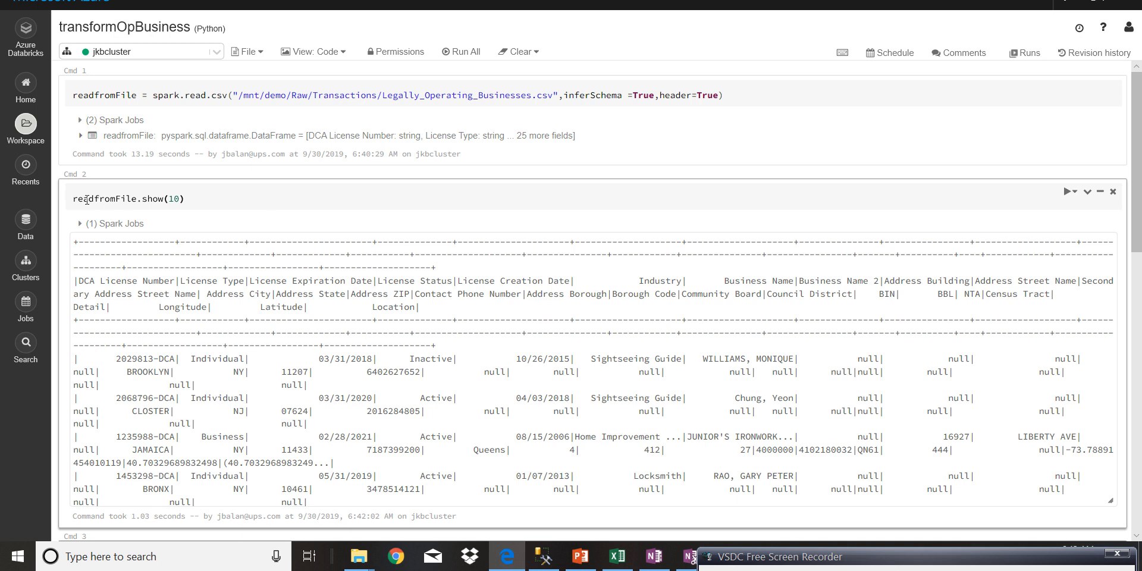
- Delete the readfromFile.show(10) preview cell
{"action": "left_click_drag", "start_coordinate": [73, 199], "coordinate": [137, 199]}
{"action": "left_click_drag", "start_coordinate": [137, 95], "coordinate": [63, 95]}
{"action": "left_click", "coordinate": [257, 207]}
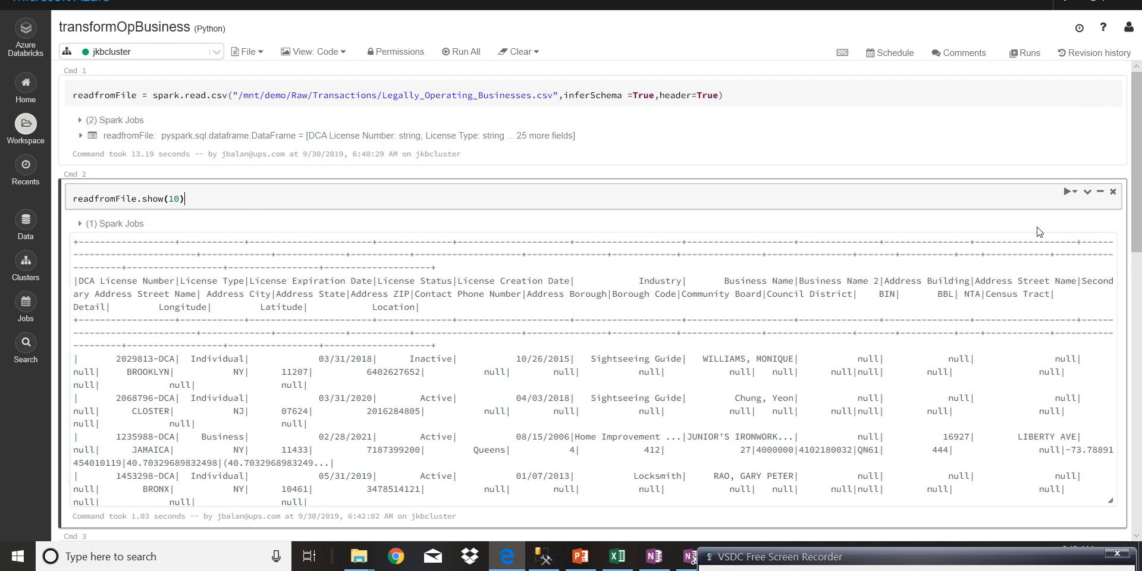
{"action": "left_click", "coordinate": [1113, 192]}
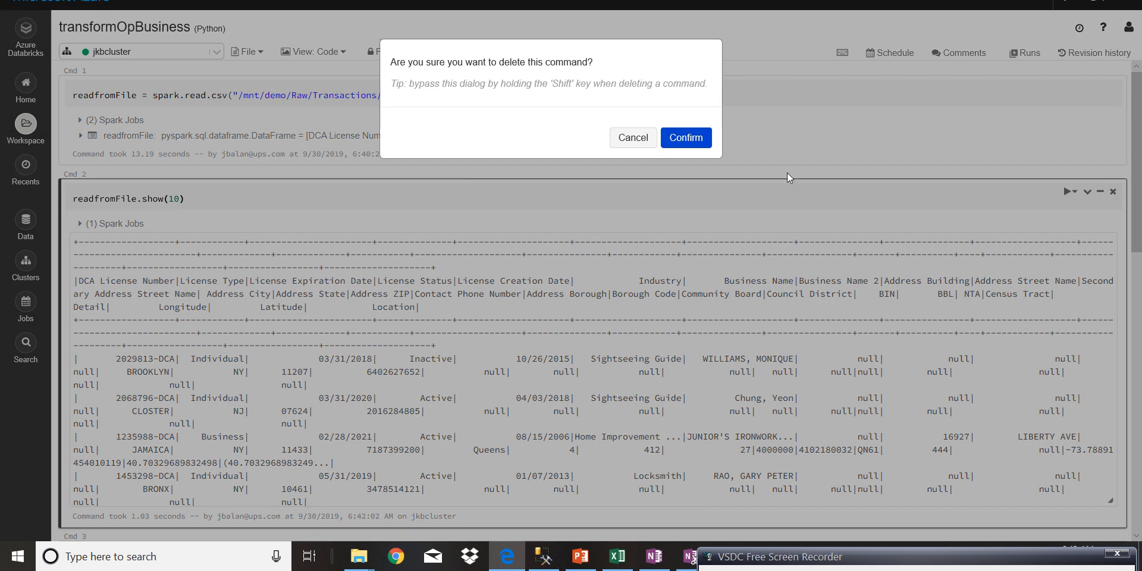
{"action": "left_click", "coordinate": [698, 138]}
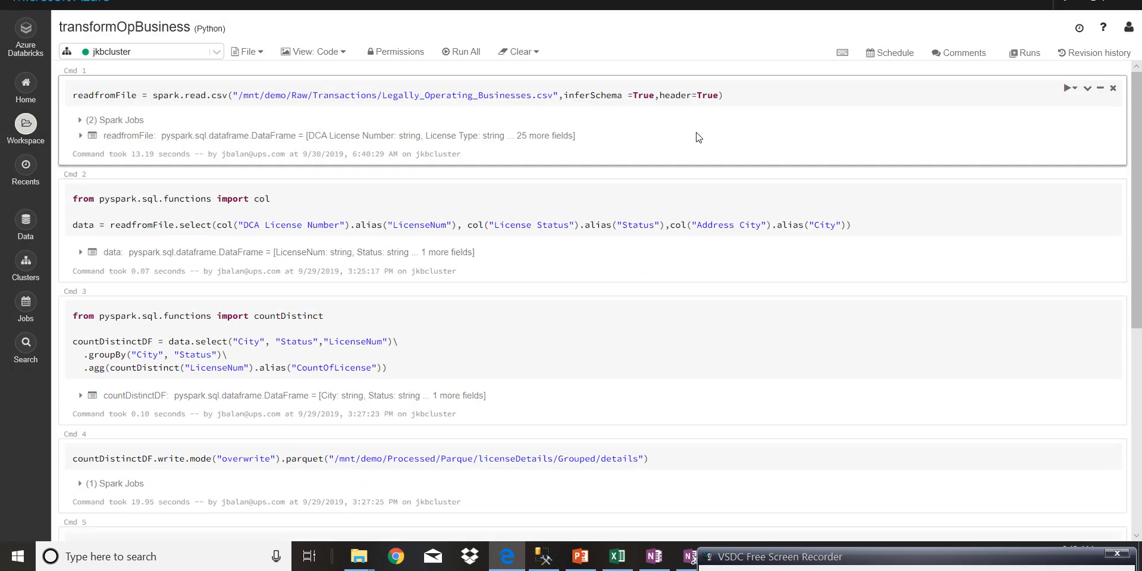
{"action": "left_click", "coordinate": [891, 209]}
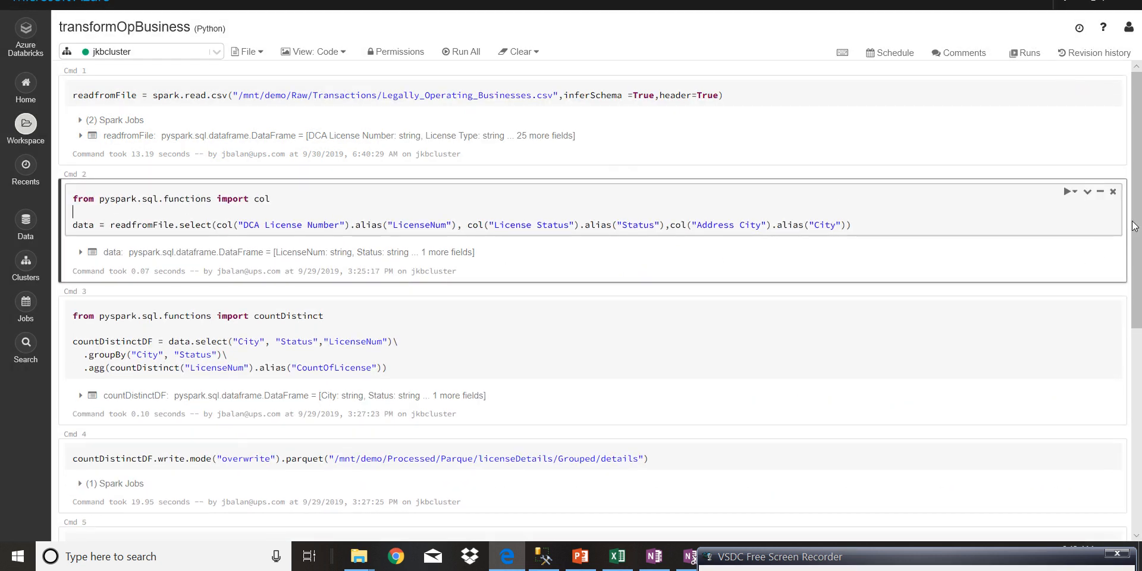
- Examine the countDistinct cell: its import, the selected columns, the grouping by City and Status, and the aliased LicenseNum aggregation
{"action": "left_click_drag", "start_coordinate": [1140, 217], "coordinate": [1140, 288]}
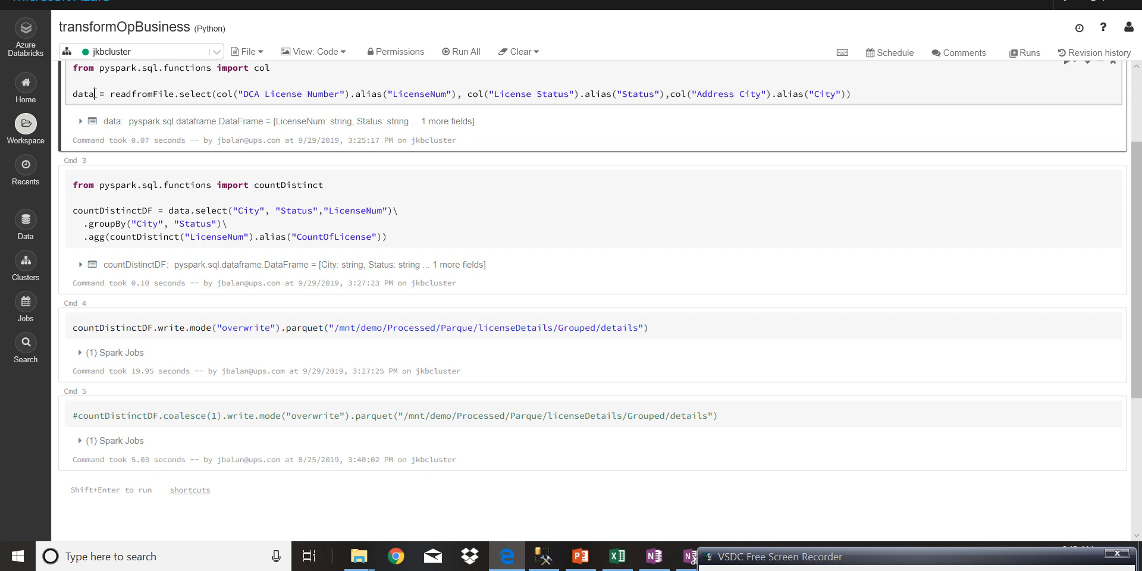
{"action": "left_click_drag", "start_coordinate": [95, 93], "coordinate": [74, 87]}
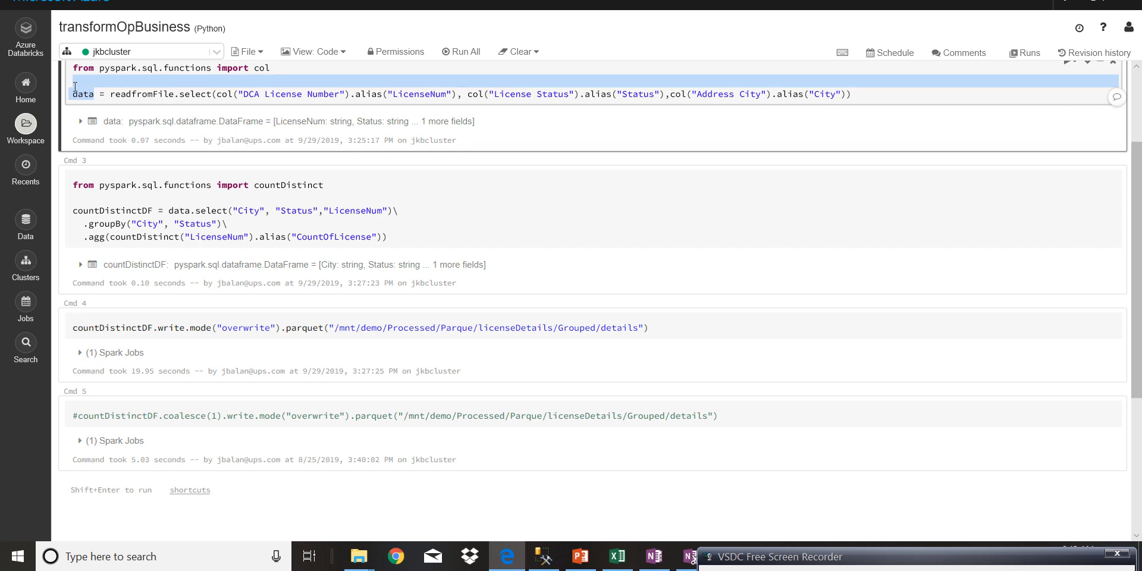
{"action": "left_click", "coordinate": [450, 236]}
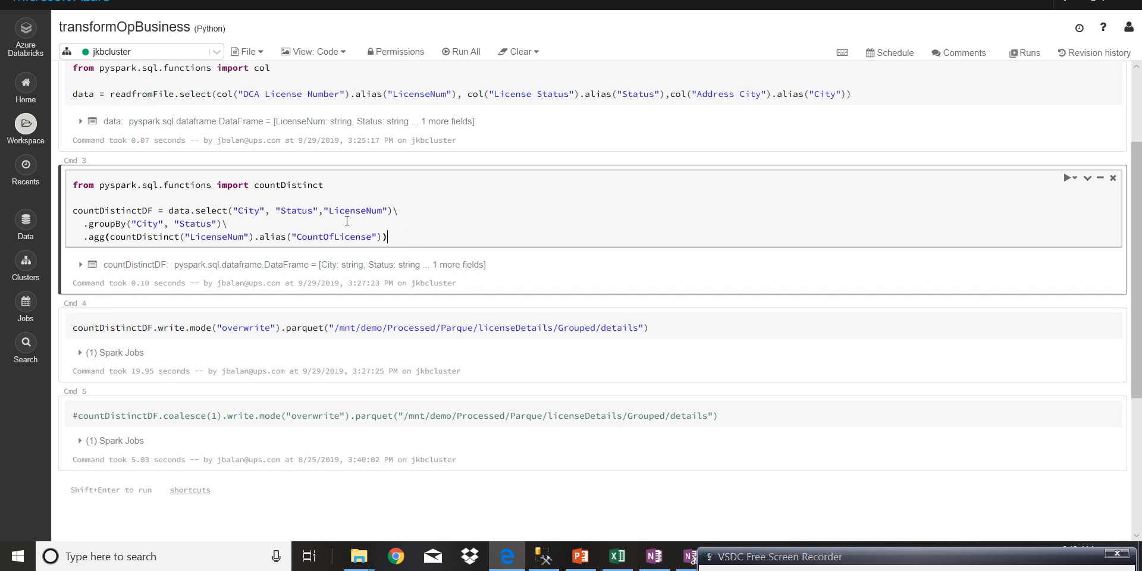
{"action": "left_click_drag", "start_coordinate": [254, 184], "coordinate": [327, 183]}
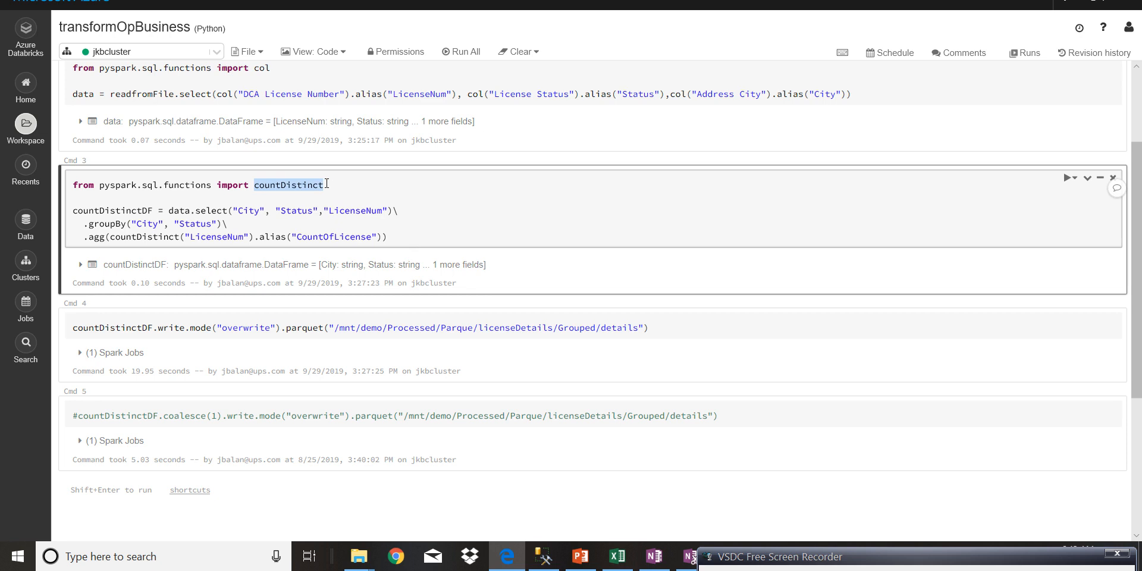
{"action": "left_click", "coordinate": [196, 187]}
{"action": "double_click", "coordinate": [181, 212]}
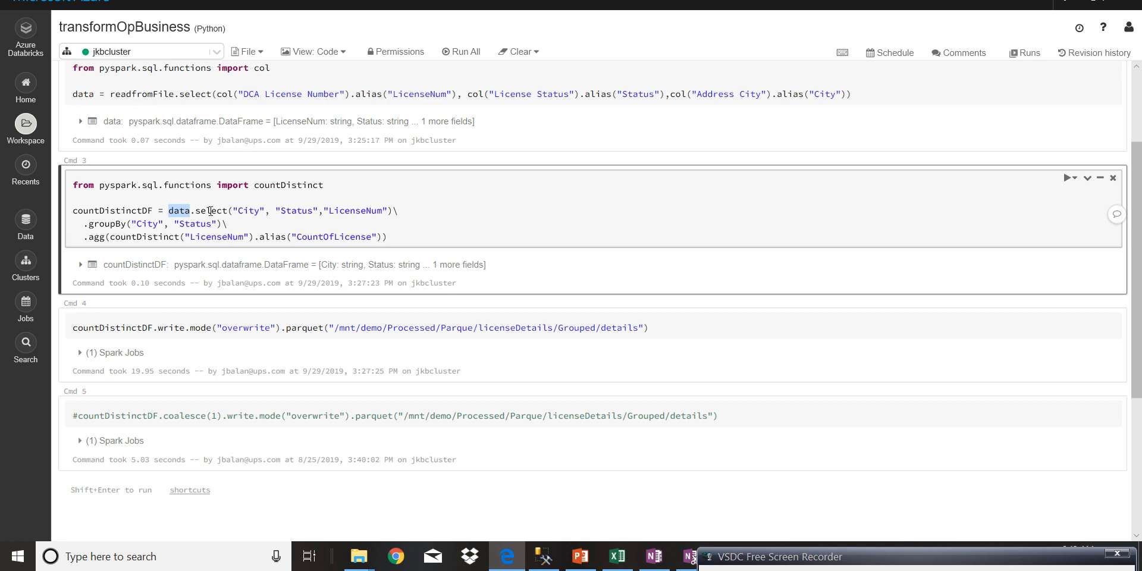
{"action": "left_click_drag", "start_coordinate": [238, 211], "coordinate": [388, 213]}
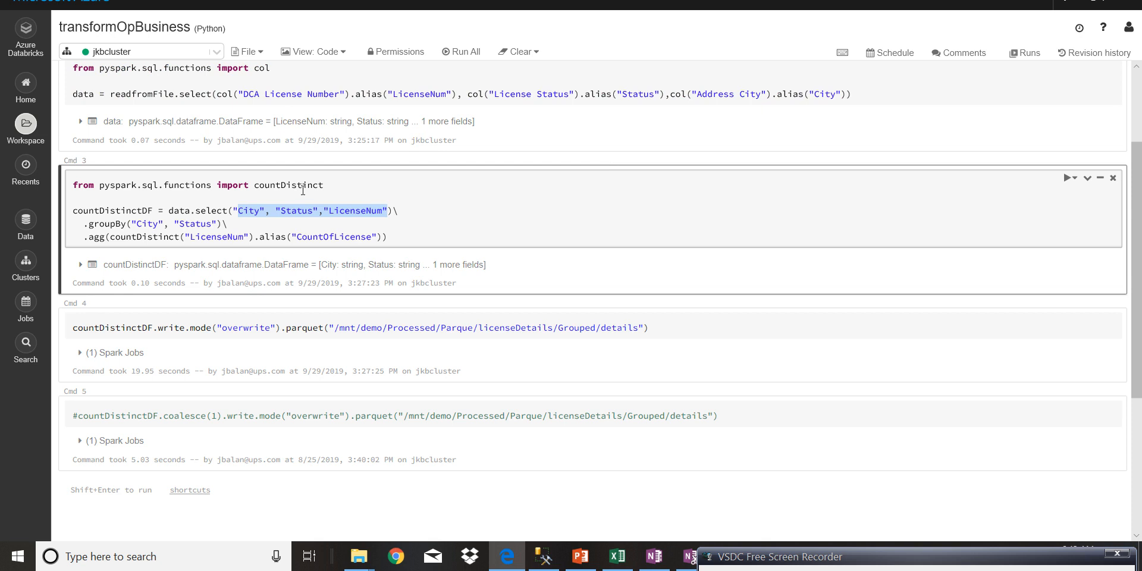
{"action": "left_click", "coordinate": [83, 223]}
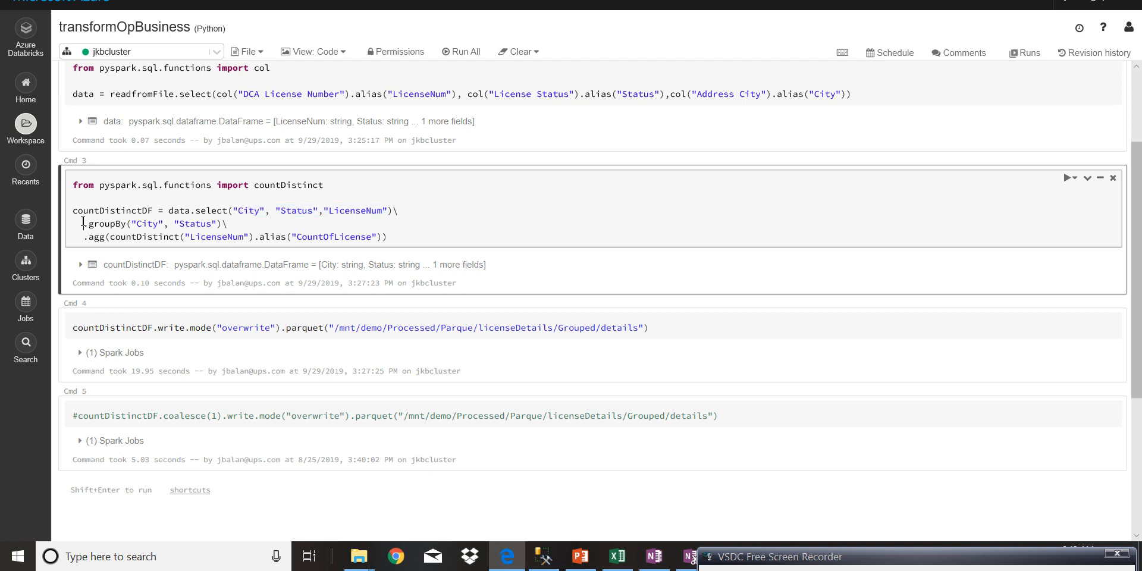
{"action": "left_click_drag", "start_coordinate": [83, 224], "coordinate": [234, 224]}
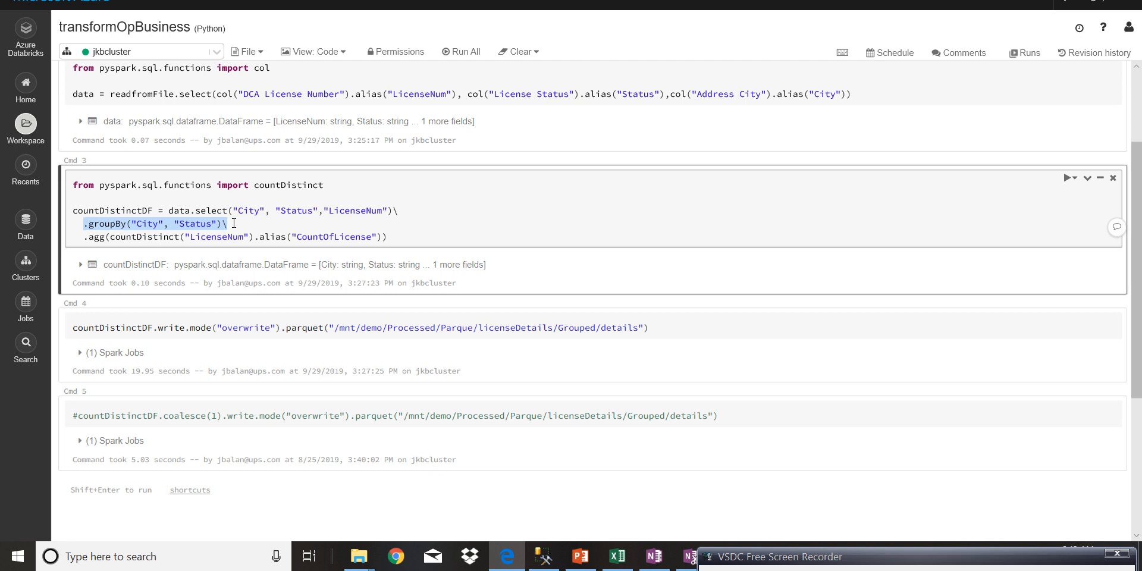
{"action": "left_click", "coordinate": [78, 226]}
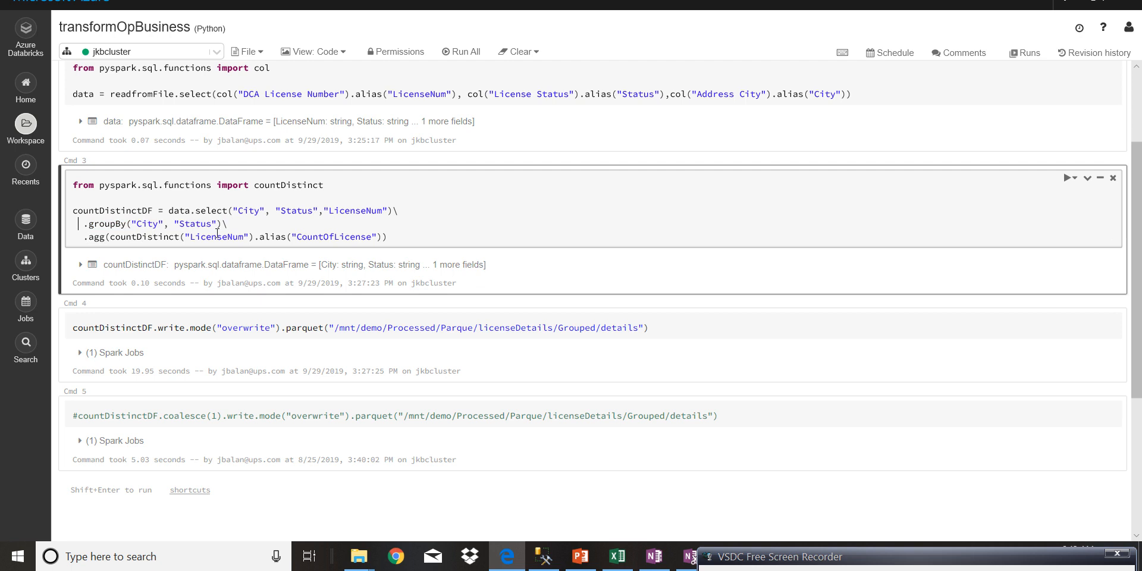
{"action": "double_click", "coordinate": [145, 237]}
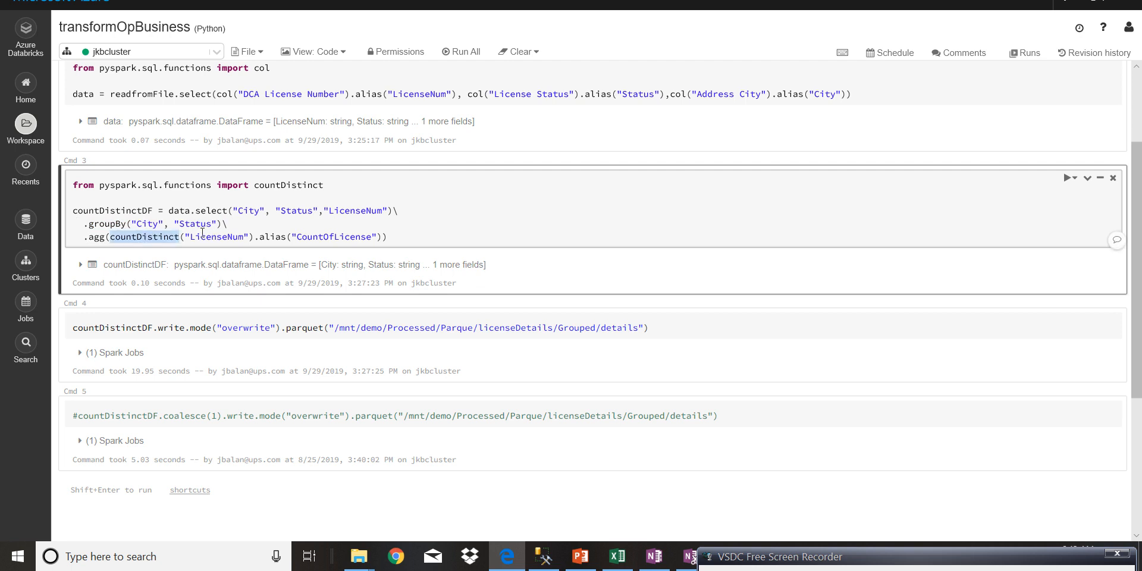
{"action": "double_click", "coordinate": [202, 236]}
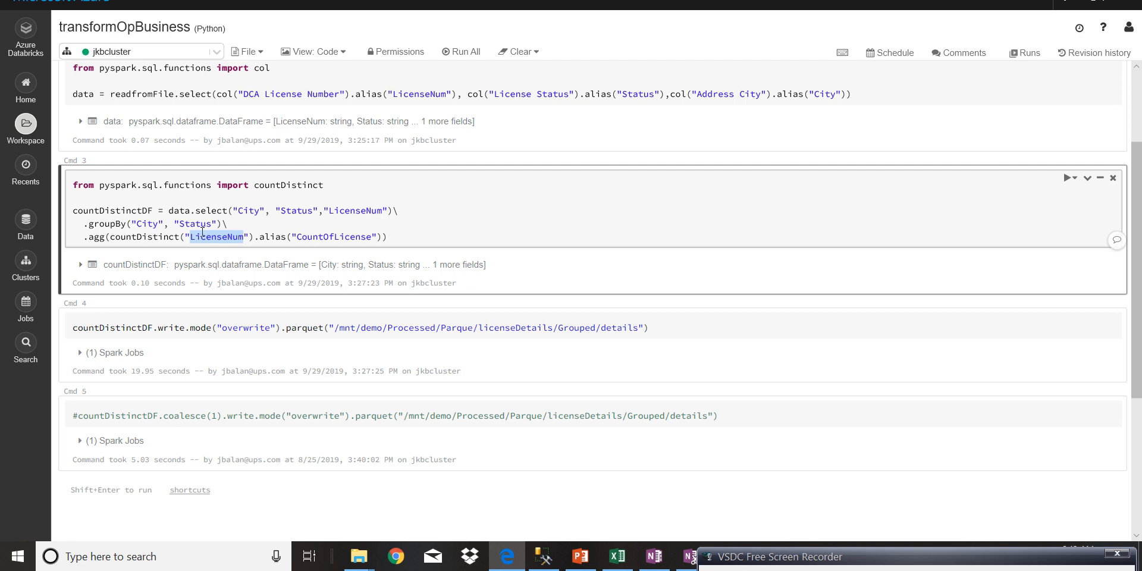
{"action": "left_click_drag", "start_coordinate": [259, 238], "coordinate": [285, 239]}
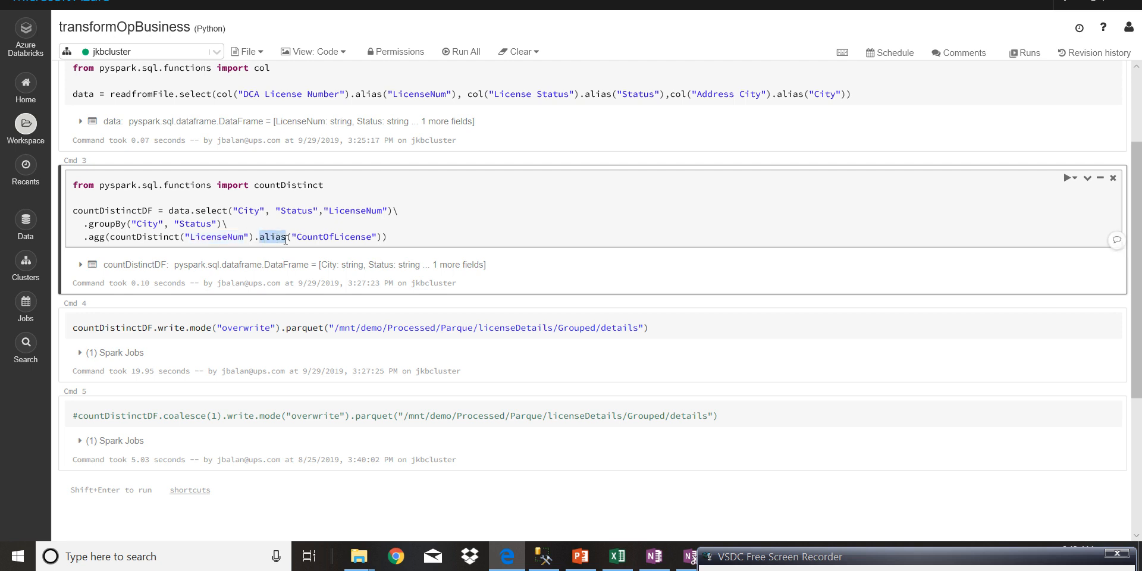
{"action": "left_click_drag", "start_coordinate": [88, 237], "coordinate": [255, 232]}
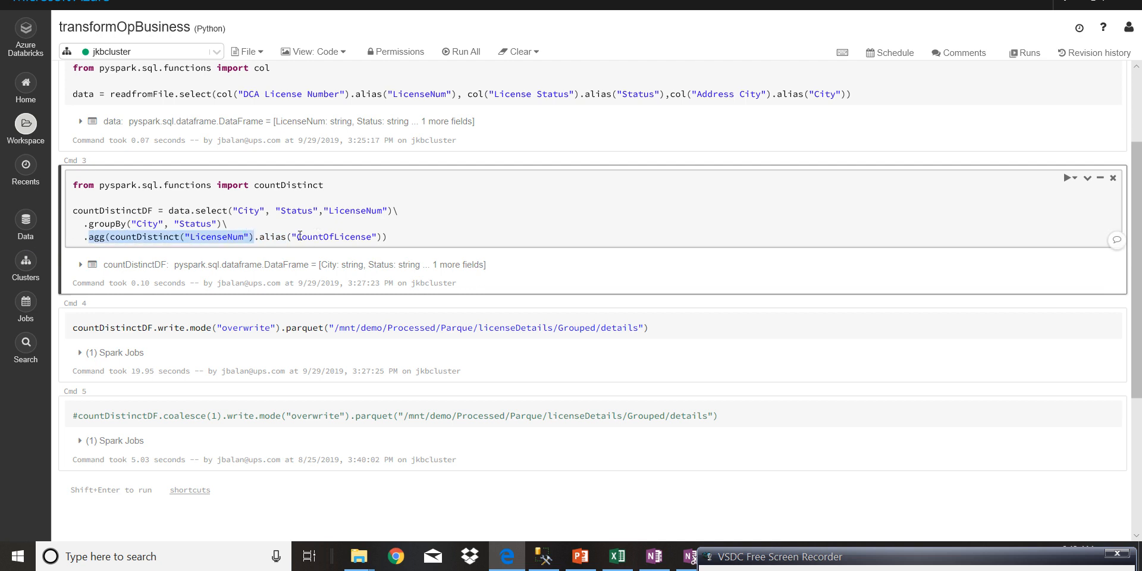
- Try to run the countDistinct aggregation cell
{"action": "left_click", "coordinate": [396, 236]}
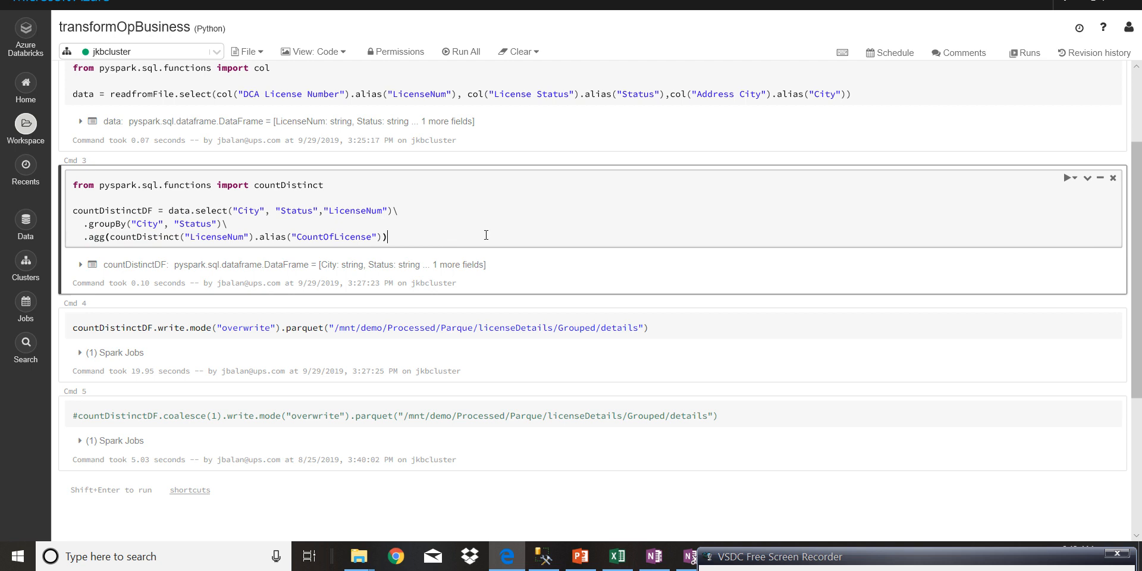
{"action": "key", "text": "shift+Return"}
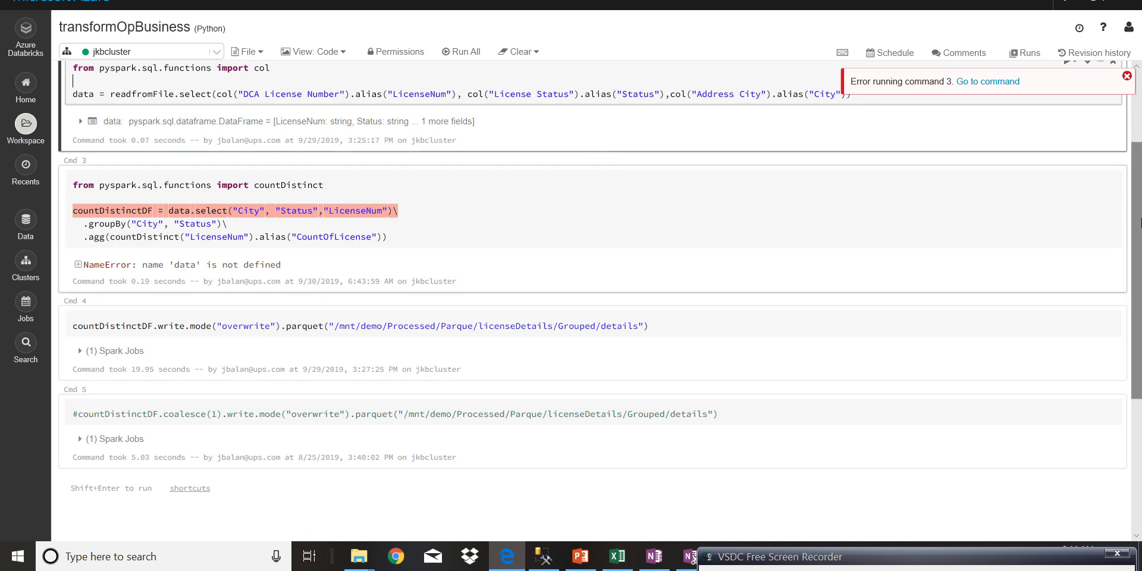
{"action": "left_click", "coordinate": [1127, 76]}
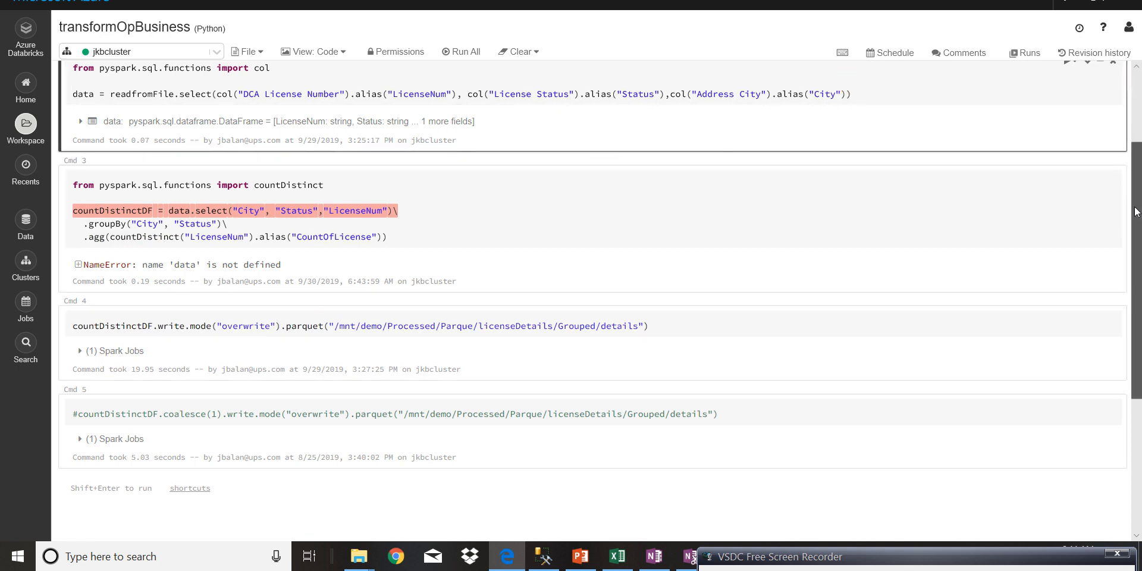
- Run the column selection cell that defines data, and run the countDistinct aggregation cell after it
{"action": "scroll", "coordinate": [1132, 82], "scroll_direction": "up", "scroll_amount": 2}
{"action": "left_click", "coordinate": [918, 211]}
{"action": "key", "text": "shift+Return"}
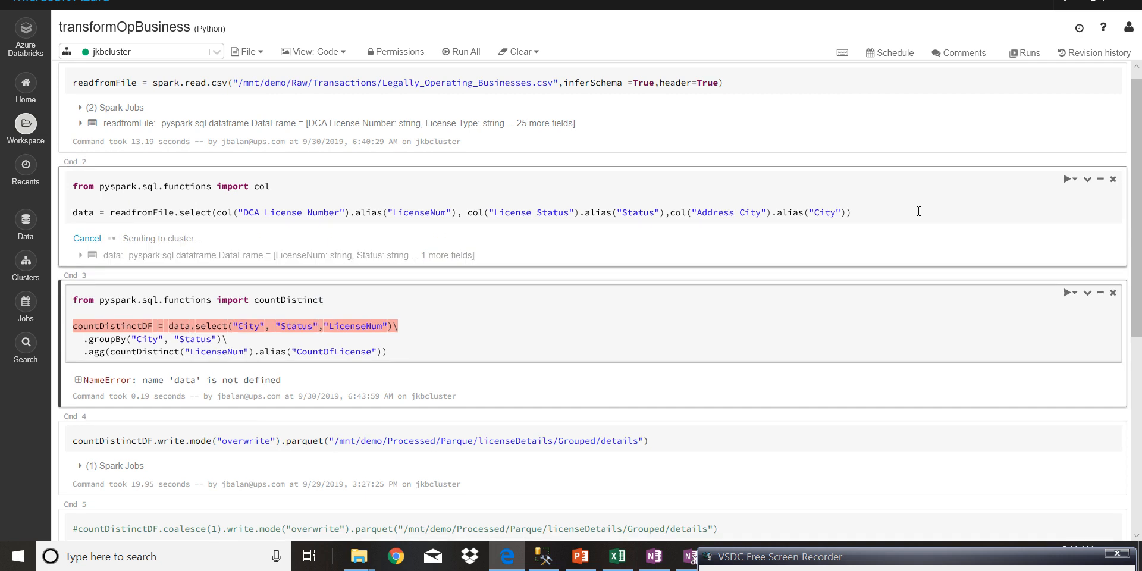
{"action": "left_click", "coordinate": [543, 339]}
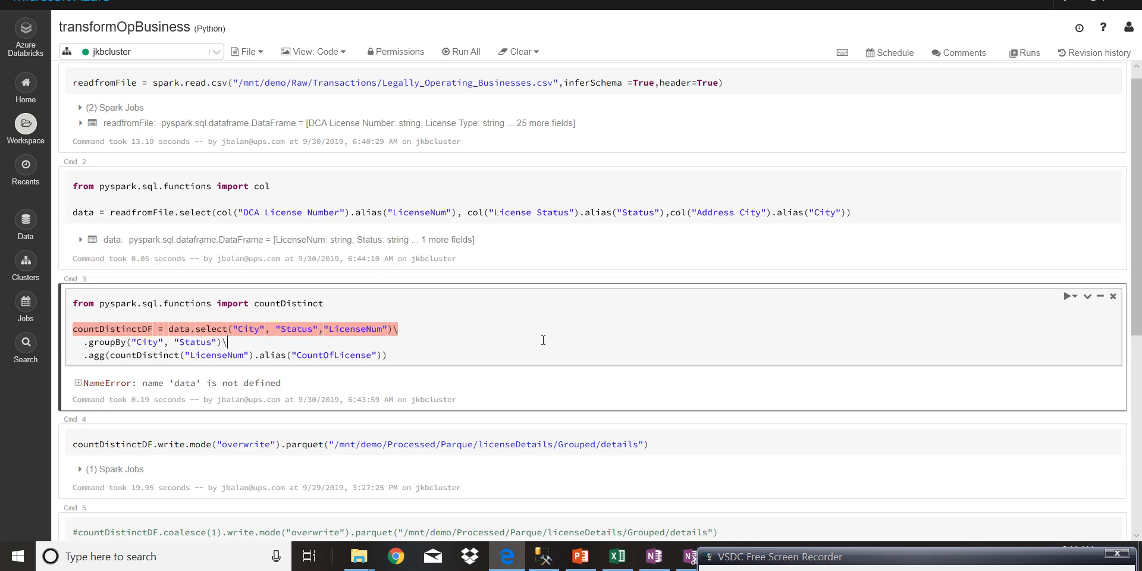
{"action": "key", "text": "shift+Return"}
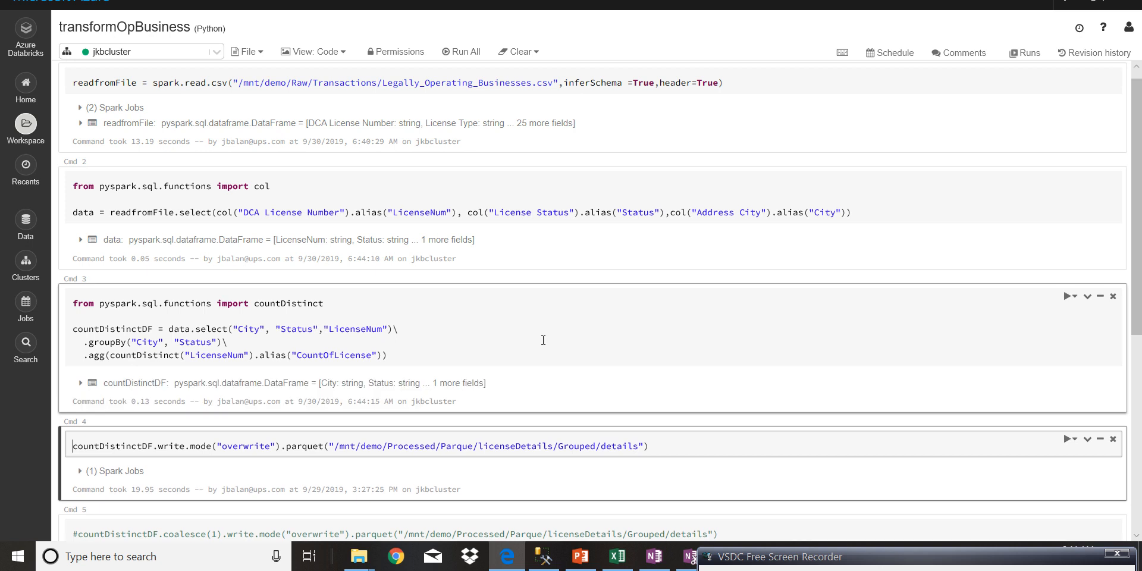
- Preview the grouped license counts by running countDistinctDF.show(10) in a new cell below the aggregation, and examine the CountOfLicense column
{"action": "left_click_drag", "start_coordinate": [1137, 285], "coordinate": [1139, 415]}
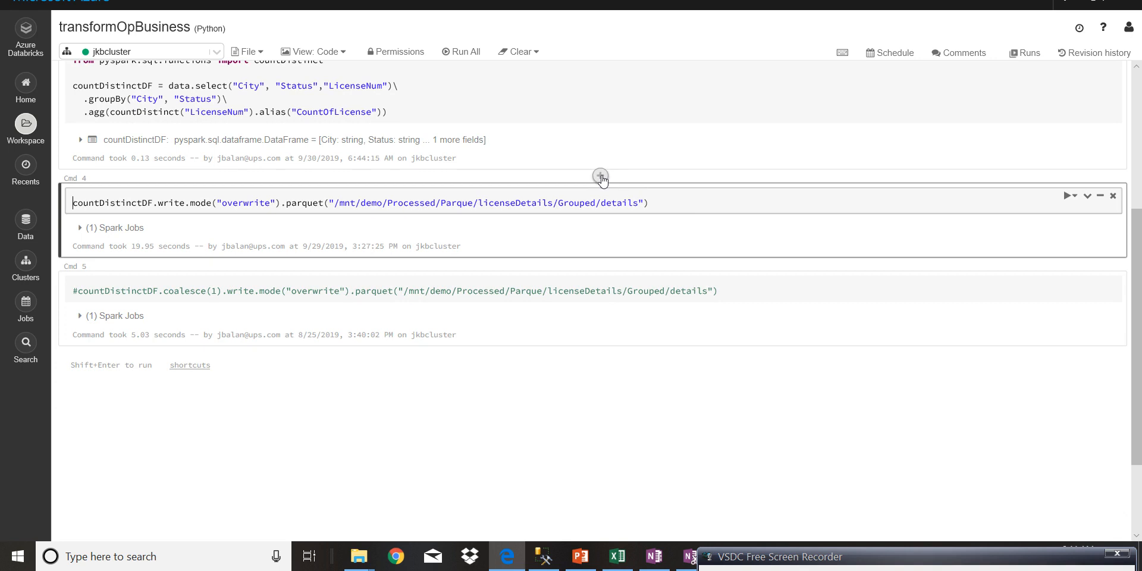
{"action": "left_click", "coordinate": [600, 176]}
{"action": "type", "text": "countDistinctDF.show(10"}
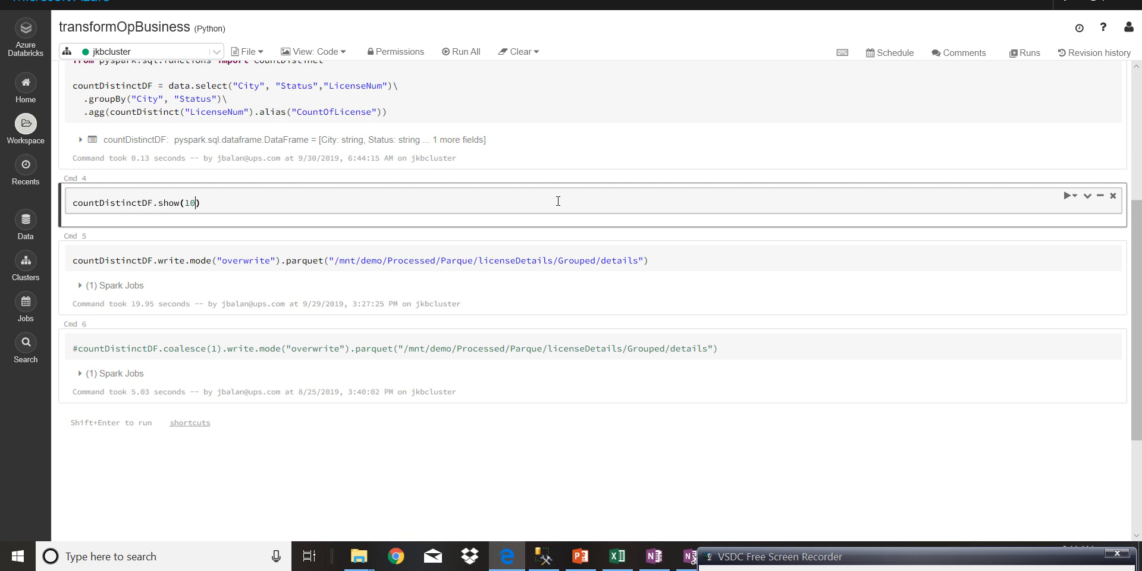
{"action": "key", "text": "shift+Return"}
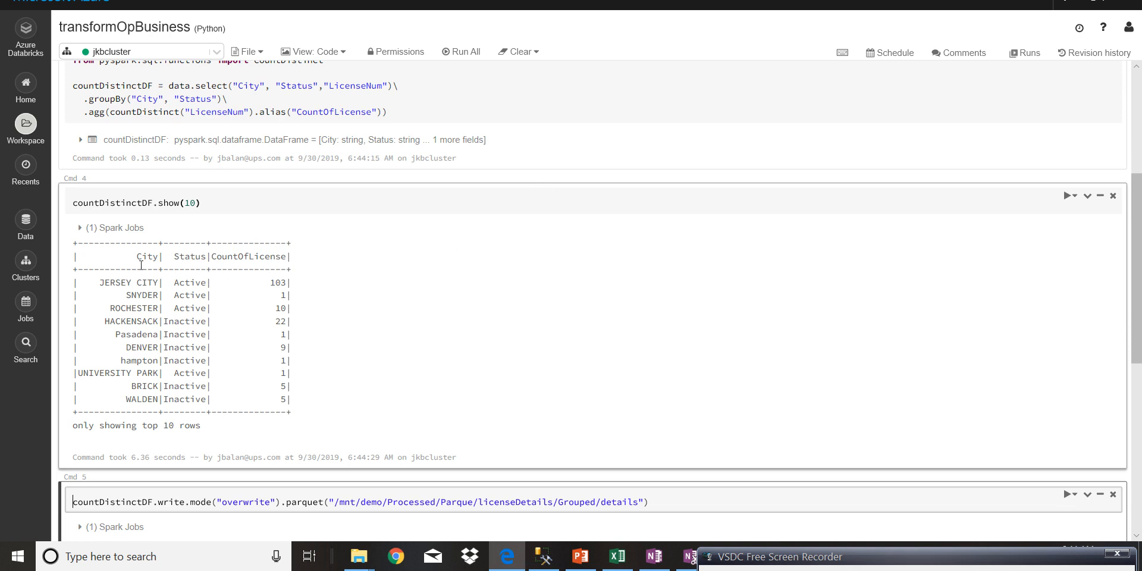
{"action": "left_click", "coordinate": [210, 256]}
{"action": "left_click_drag", "start_coordinate": [212, 257], "coordinate": [333, 275]}
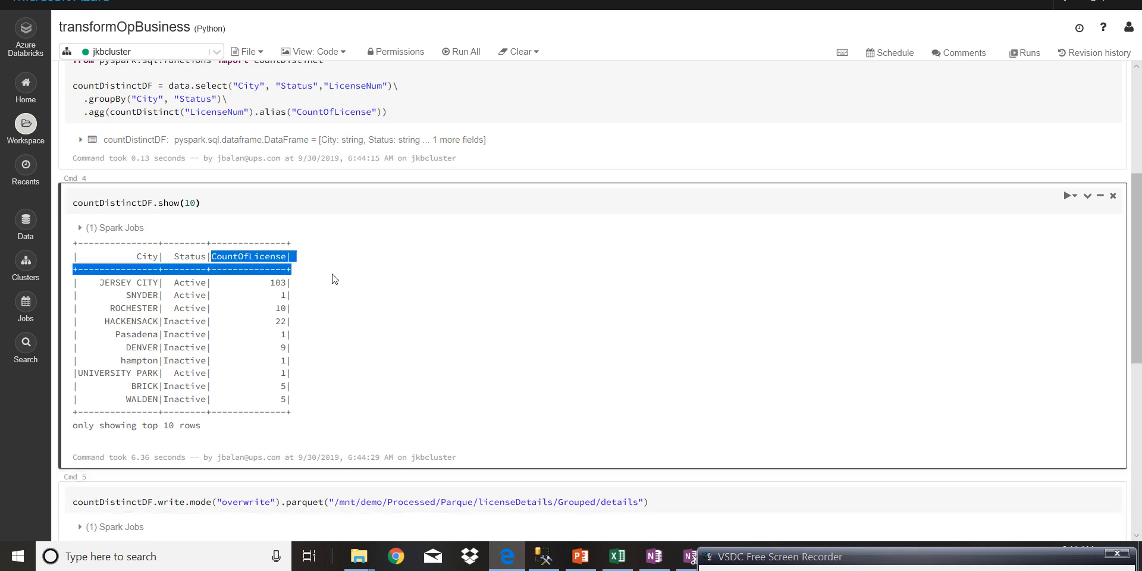
{"action": "left_click", "coordinate": [393, 286]}
- Delete the countDistinctDF.show(10) preview cell
{"action": "left_click_drag", "start_coordinate": [1137, 199], "coordinate": [1136, 175]}
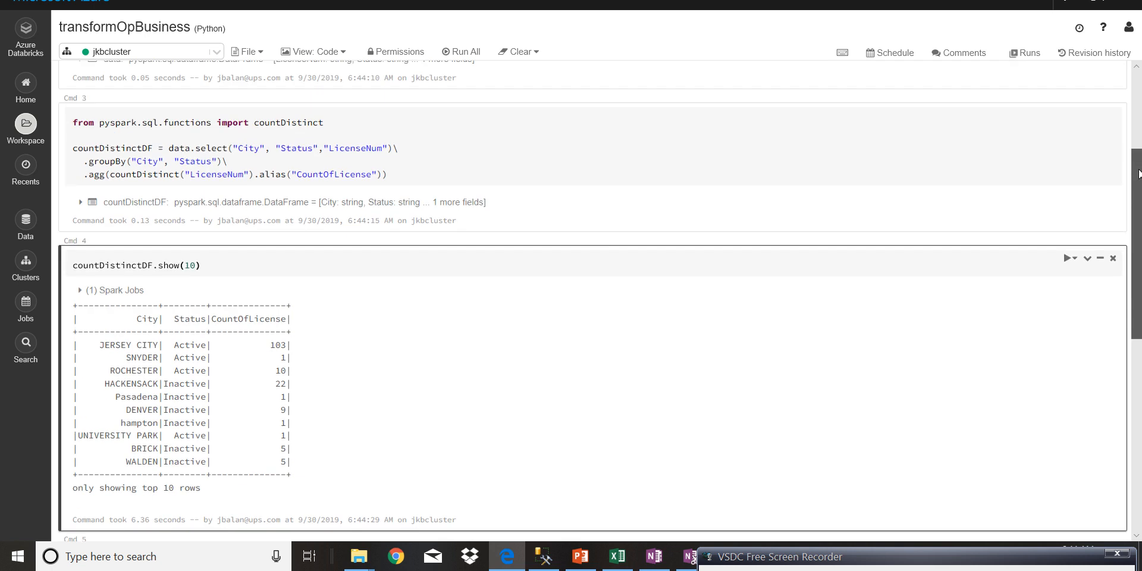
{"action": "left_click", "coordinate": [1113, 257]}
{"action": "left_click", "coordinate": [695, 145]}
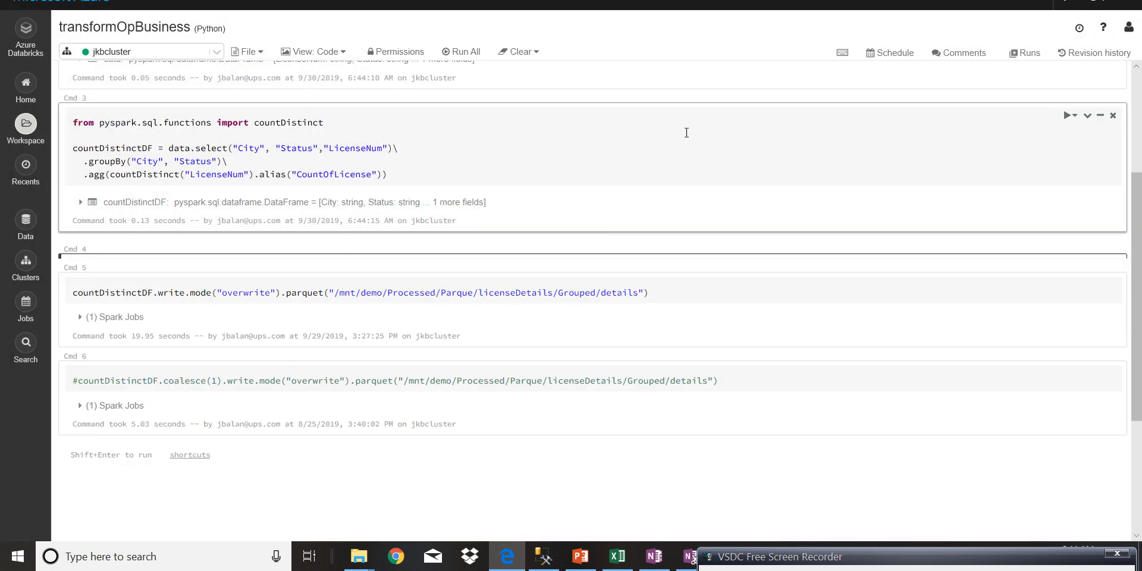
- Examine the countDistinctDF write cell: the write call, its overwrite mode, the parquet format and the destination path
{"action": "scroll", "coordinate": [739, 185], "scroll_direction": "down", "scroll_amount": 1}
{"action": "left_click", "coordinate": [738, 184]}
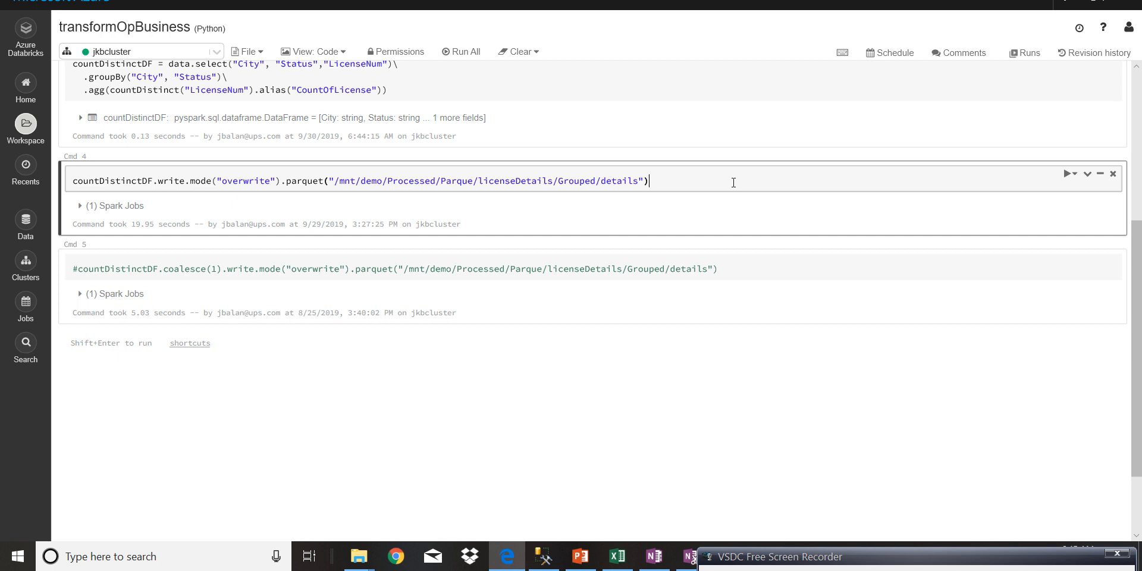
{"action": "left_click_drag", "start_coordinate": [72, 177], "coordinate": [185, 180]}
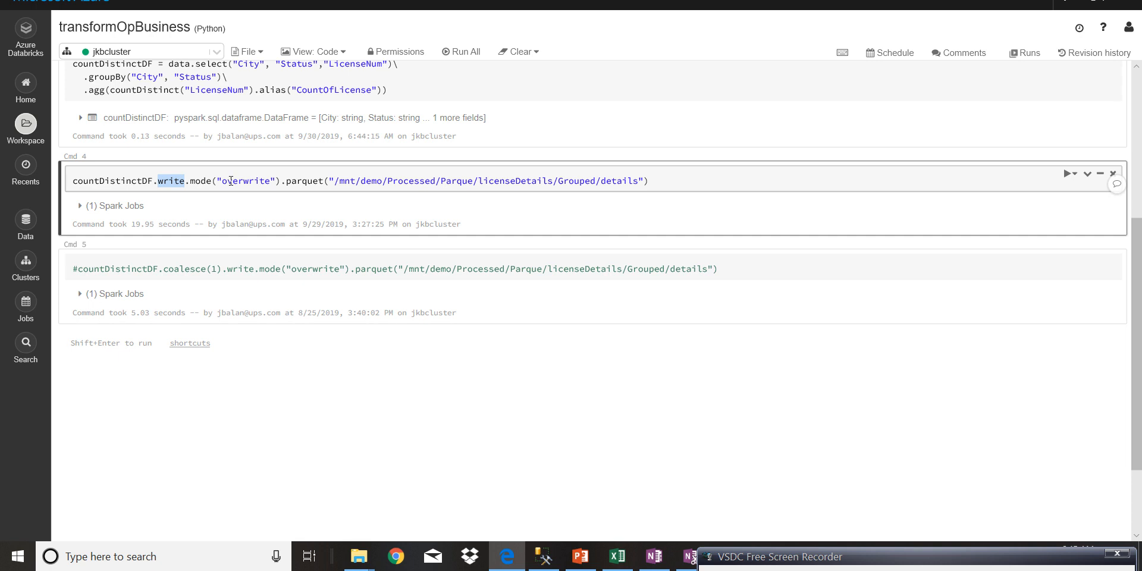
{"action": "left_click_drag", "start_coordinate": [222, 180], "coordinate": [270, 178]}
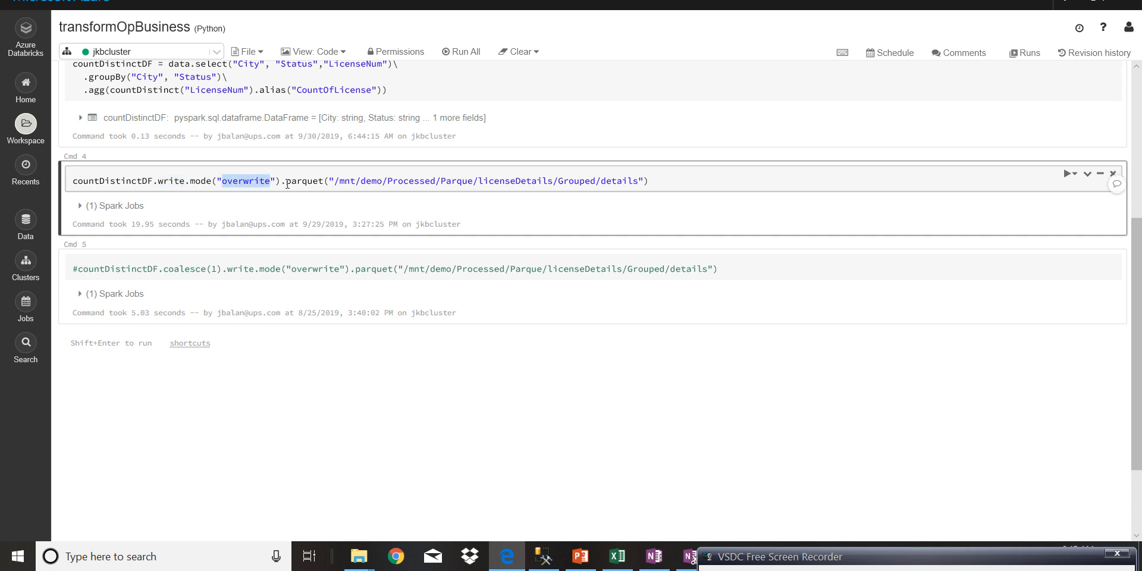
{"action": "left_click_drag", "start_coordinate": [281, 180], "coordinate": [326, 181]}
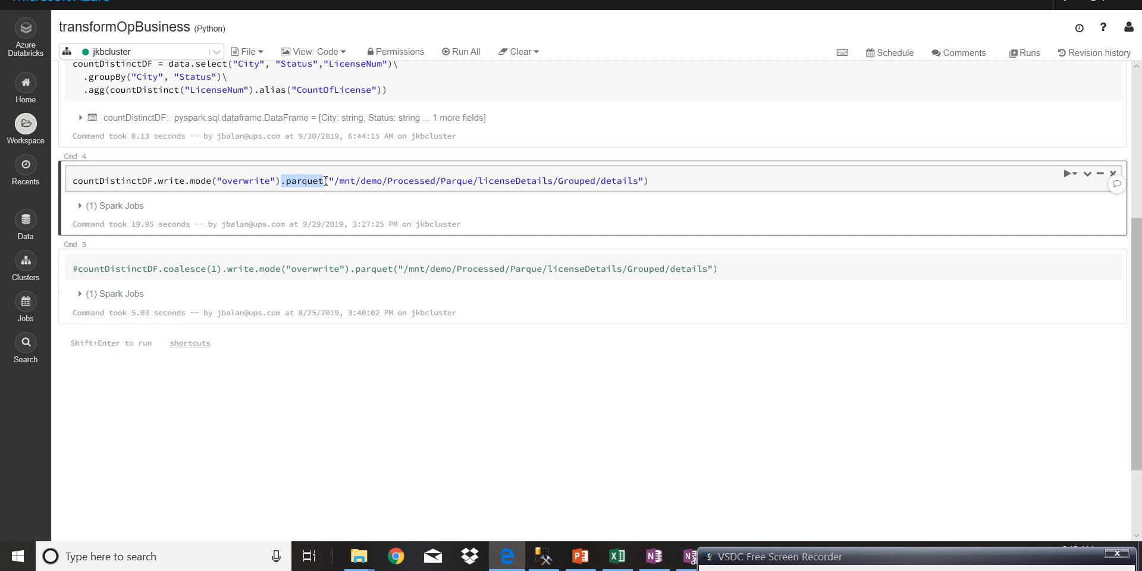
{"action": "left_click_drag", "start_coordinate": [329, 181], "coordinate": [638, 186]}
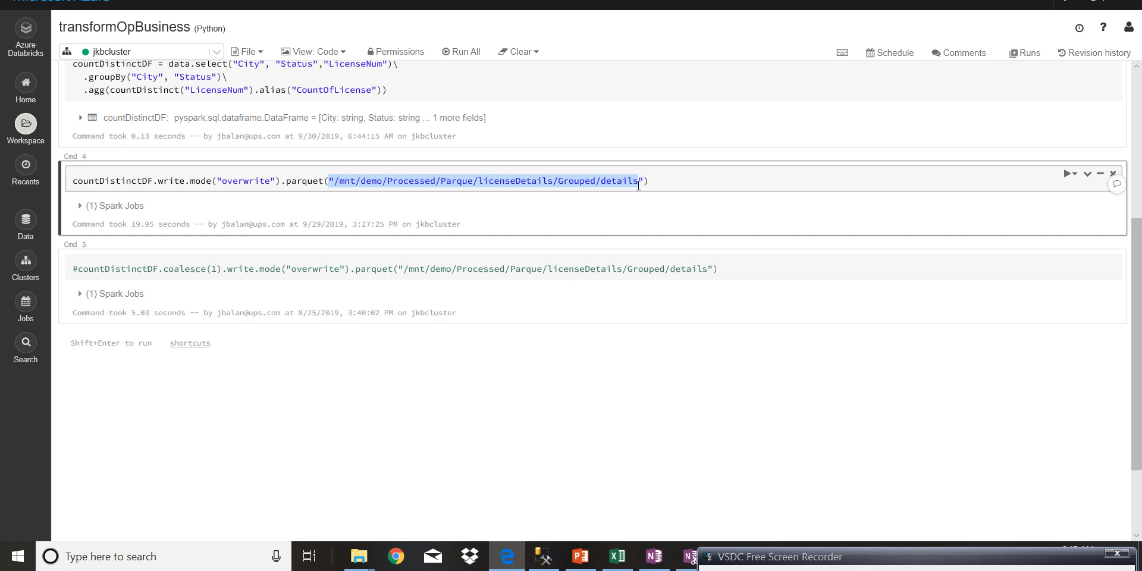
{"action": "left_click", "coordinate": [687, 180]}
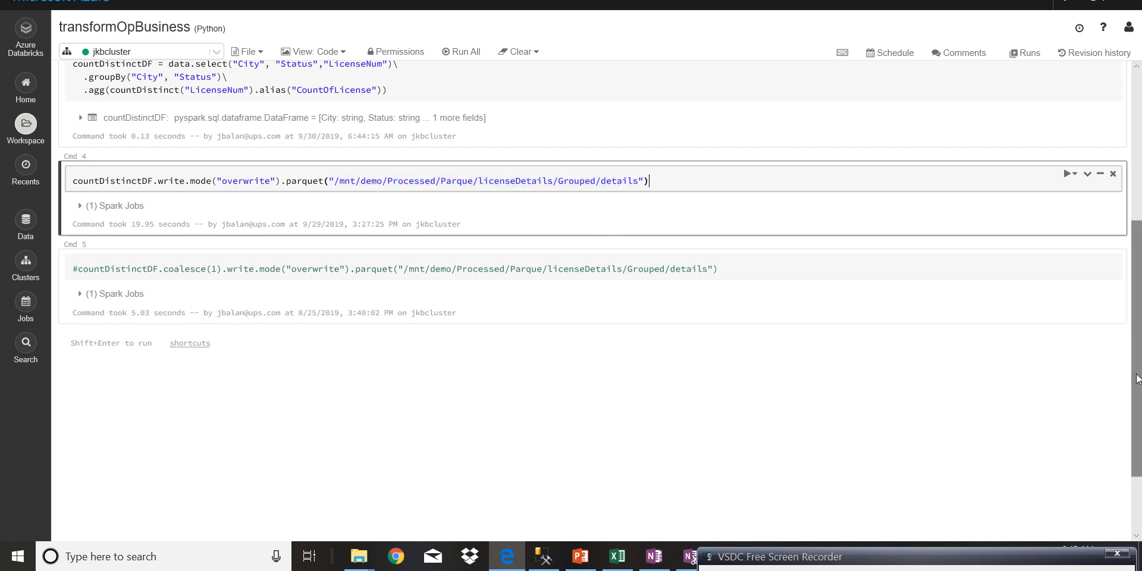
{"action": "left_click_drag", "start_coordinate": [1136, 378], "coordinate": [1139, 214]}
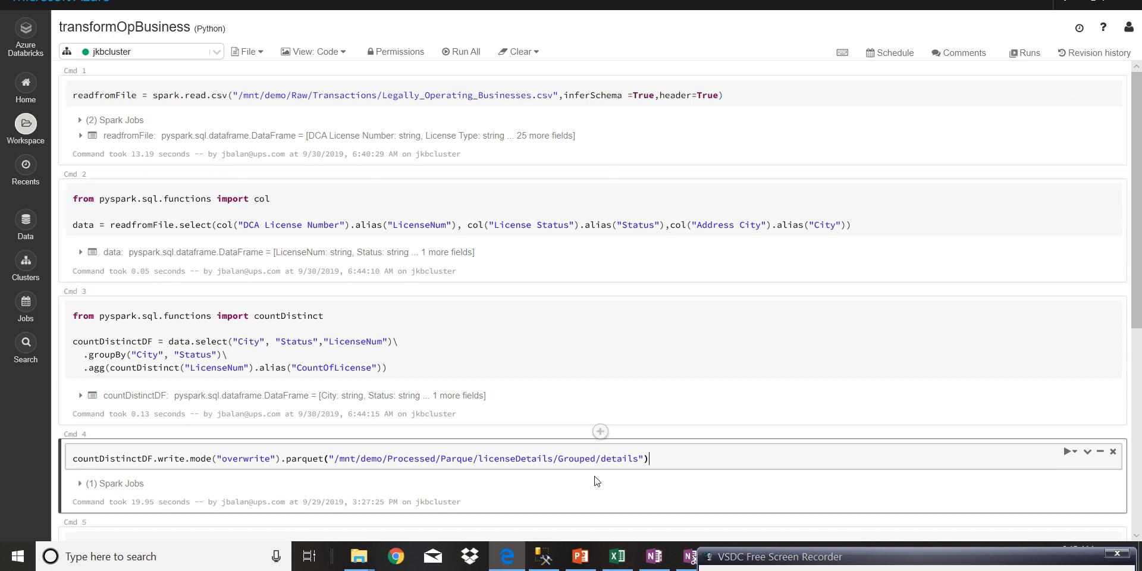
- Switch to SQL Server Management Studio and run only the "select count(1) from licensecount" query
{"action": "left_click", "coordinate": [546, 559]}
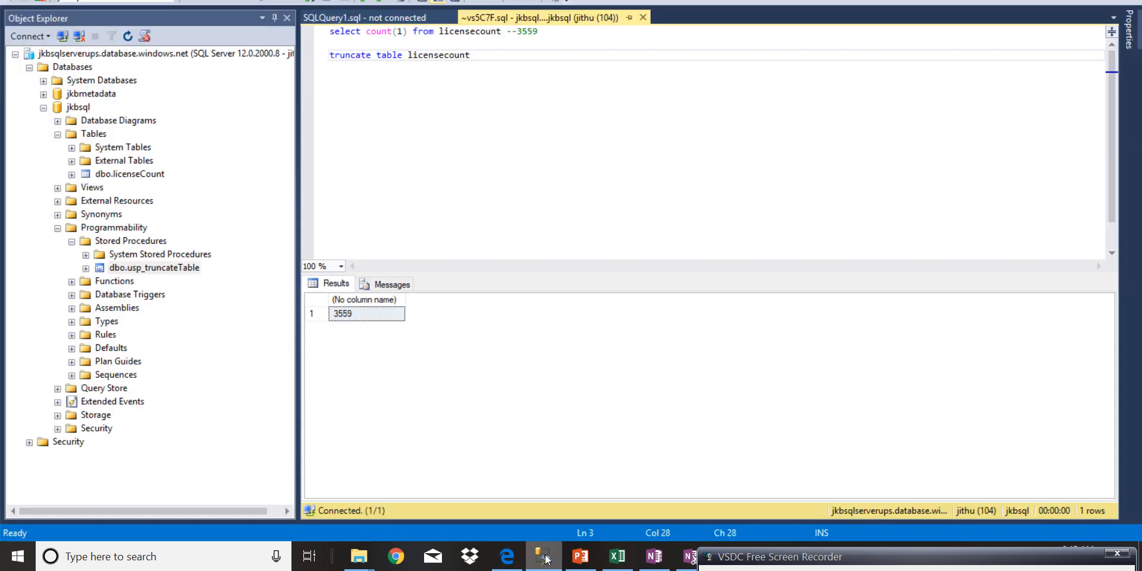
{"action": "mouse_move", "coordinate": [752, 559]}
{"action": "left_mouse_down"}
{"action": "mouse_move", "coordinate": [756, 532]}
{"action": "mouse_move", "coordinate": [759, 550]}
{"action": "left_mouse_up"}
{"action": "left_click", "coordinate": [532, 62]}
{"action": "left_click", "coordinate": [499, 32]}
{"action": "left_click", "coordinate": [502, 43]}
{"action": "left_click_drag", "start_coordinate": [501, 34], "coordinate": [330, 32]}
{"action": "left_click", "coordinate": [206, 1]}
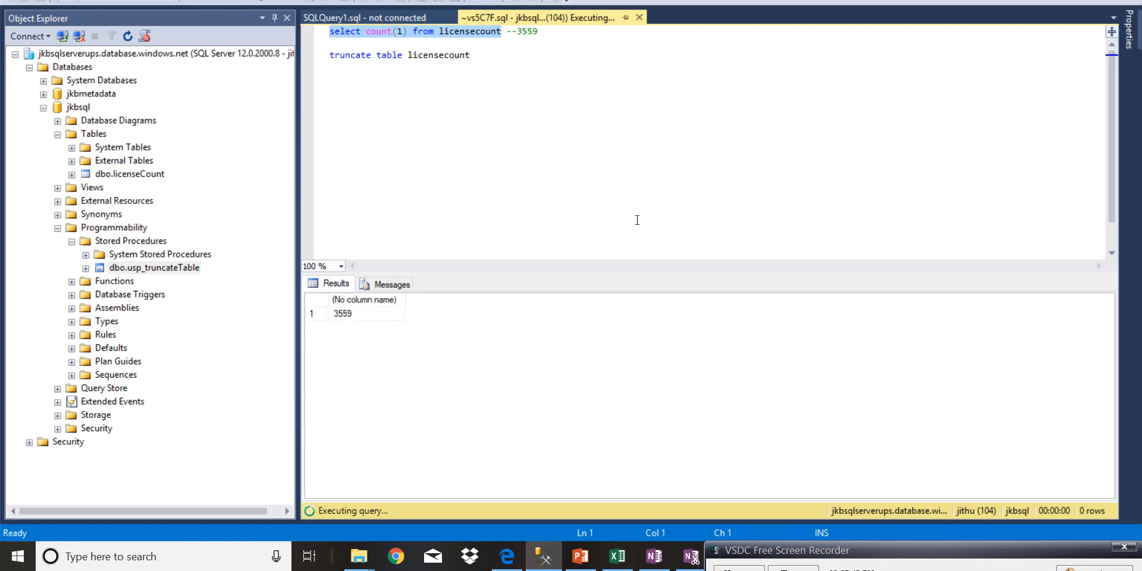
{"action": "left_click", "coordinate": [512, 161]}
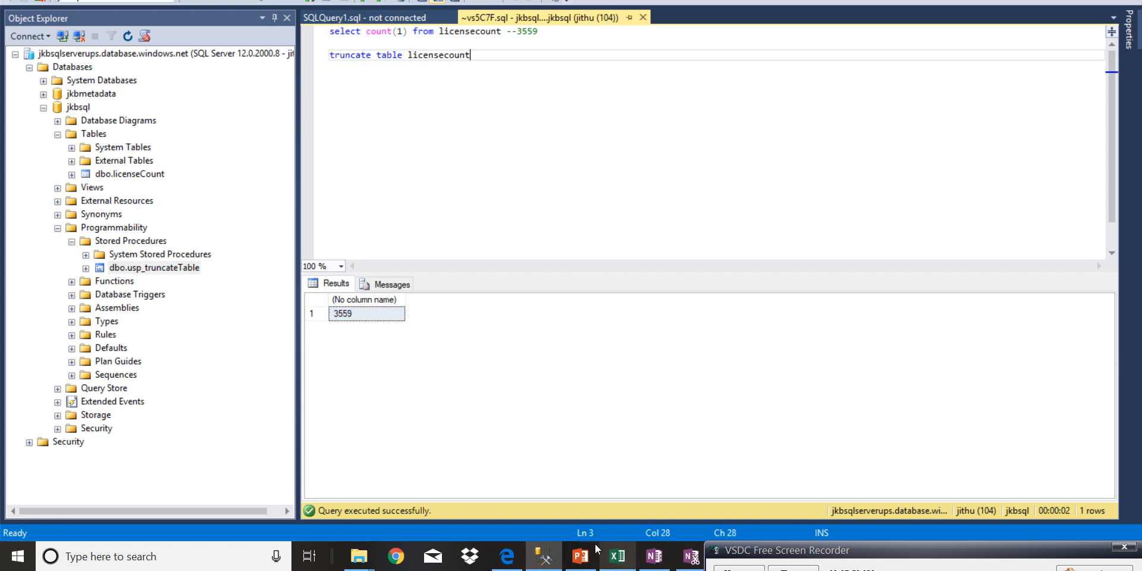
- Switch back to the browser and view the pip_Load_License_Data pipeline in Azure Data Factory
{"action": "left_click", "coordinate": [507, 556]}
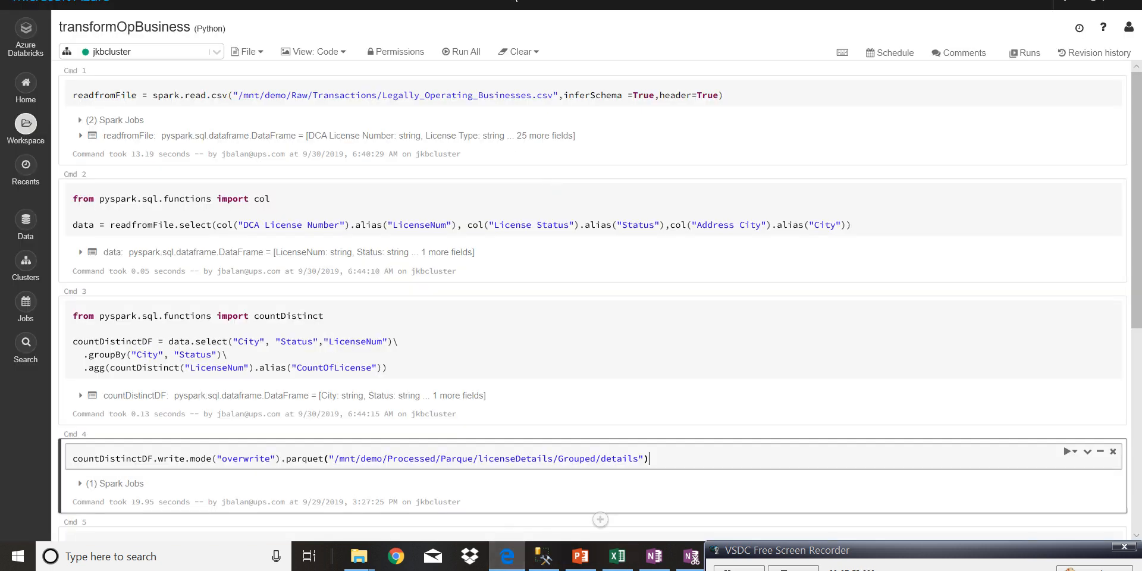
{"action": "key", "text": "ctrl+Tab"}
{"action": "left_click_drag", "start_coordinate": [580, 225], "coordinate": [579, 255]}
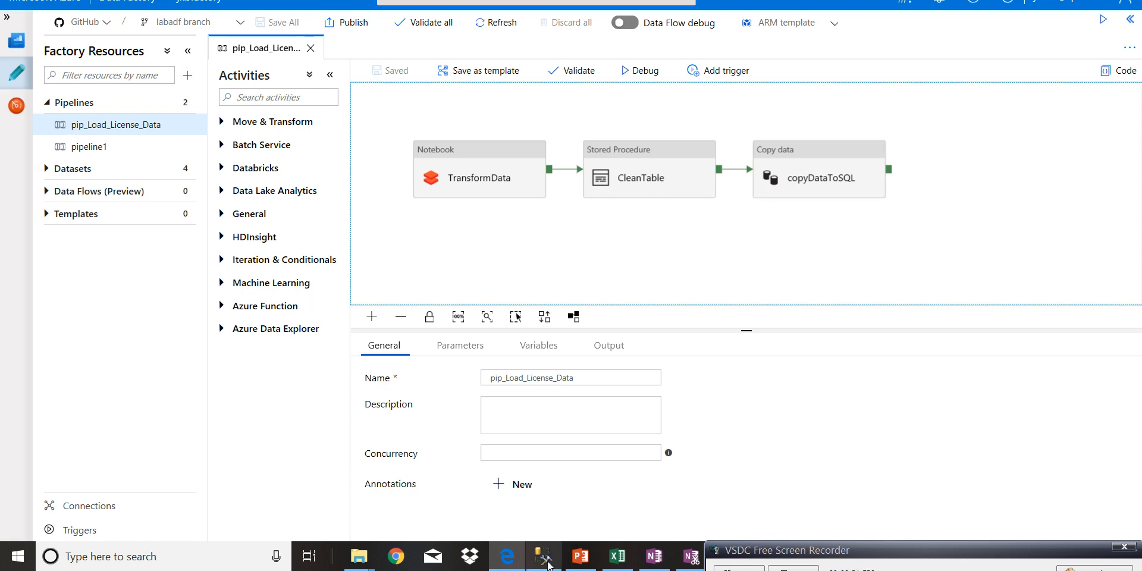
{"action": "mouse_move", "coordinate": [547, 565]}
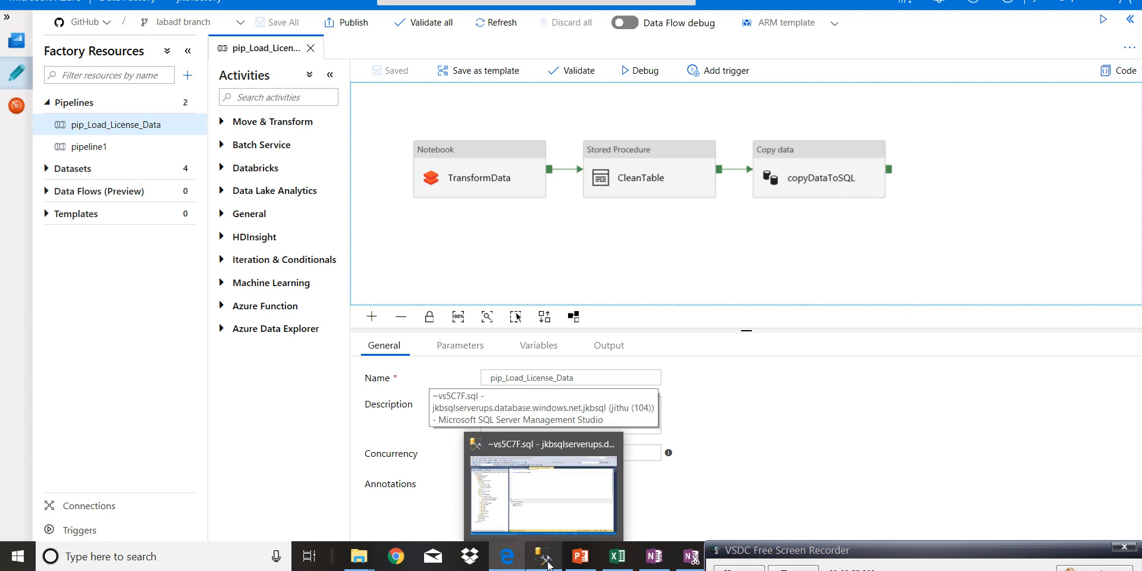
{"action": "left_click", "coordinate": [547, 565]}
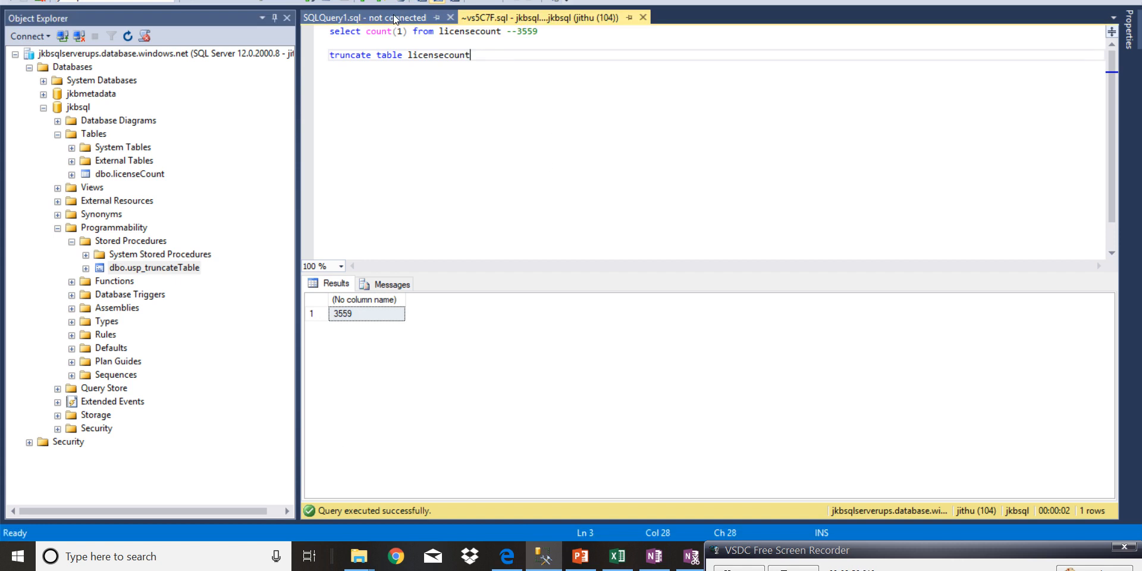
{"action": "left_click", "coordinate": [364, 18]}
{"action": "left_click", "coordinate": [662, 124]}
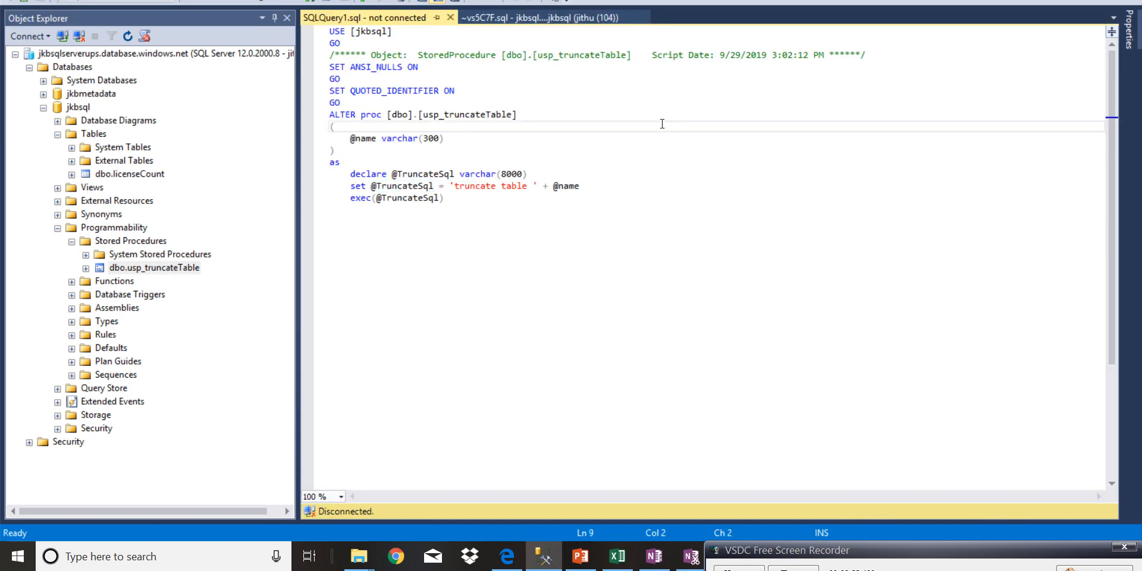
{"action": "left_click_drag", "start_coordinate": [348, 138], "coordinate": [380, 138]}
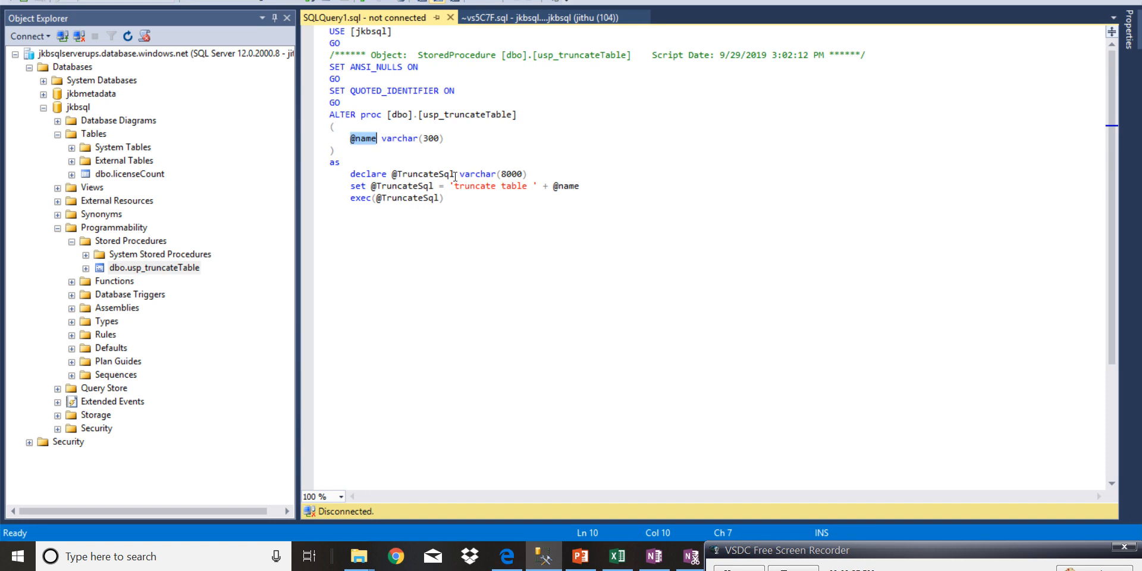
{"action": "double_click", "coordinate": [416, 186]}
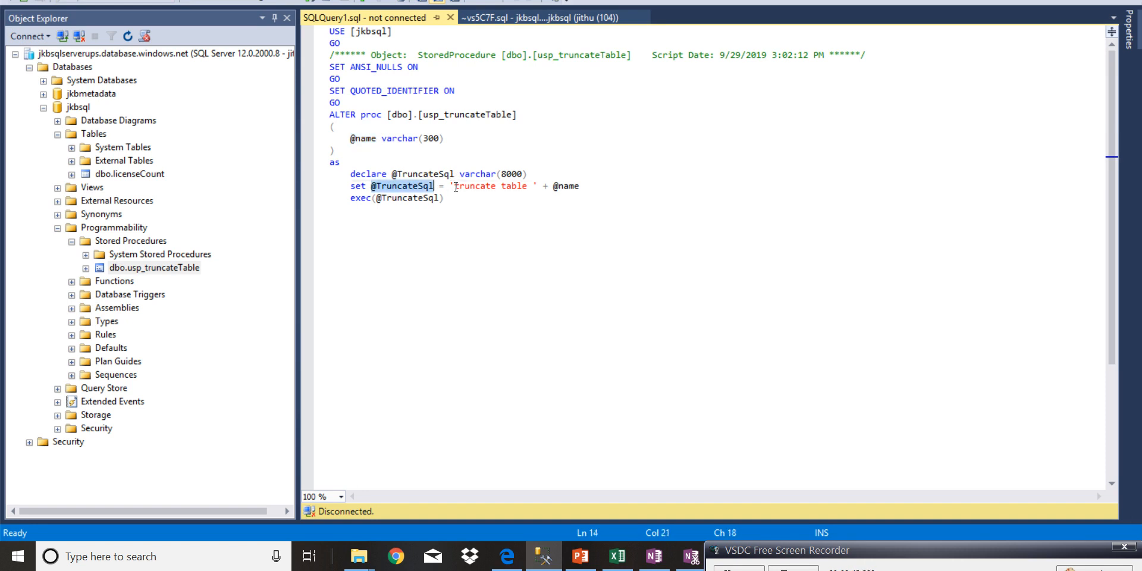
{"action": "left_click", "coordinate": [456, 187]}
{"action": "left_click_drag", "start_coordinate": [457, 187], "coordinate": [529, 185]}
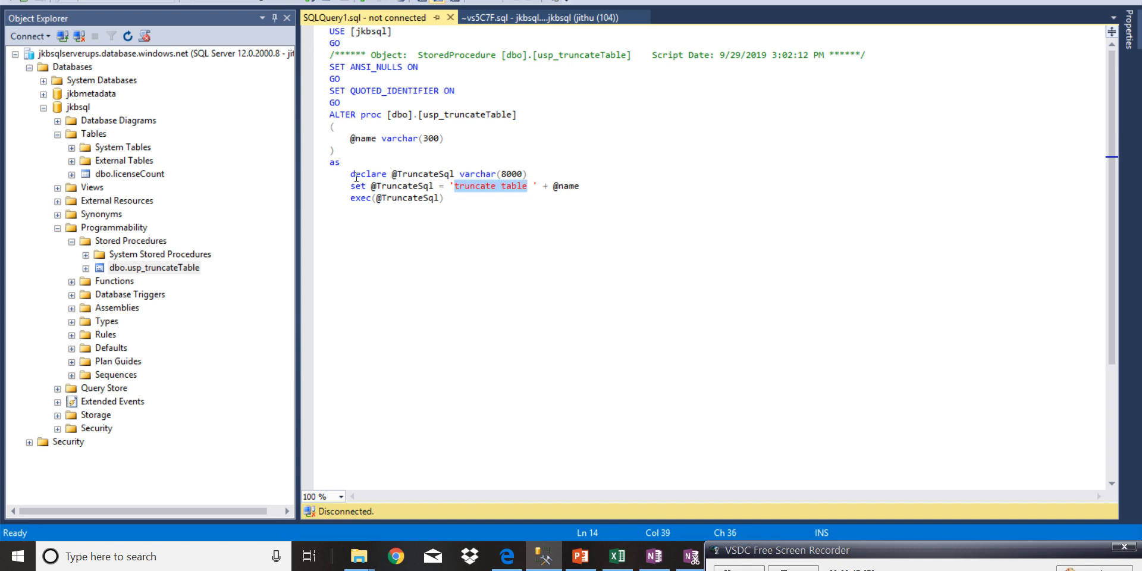
{"action": "left_click_drag", "start_coordinate": [349, 199], "coordinate": [463, 218]}
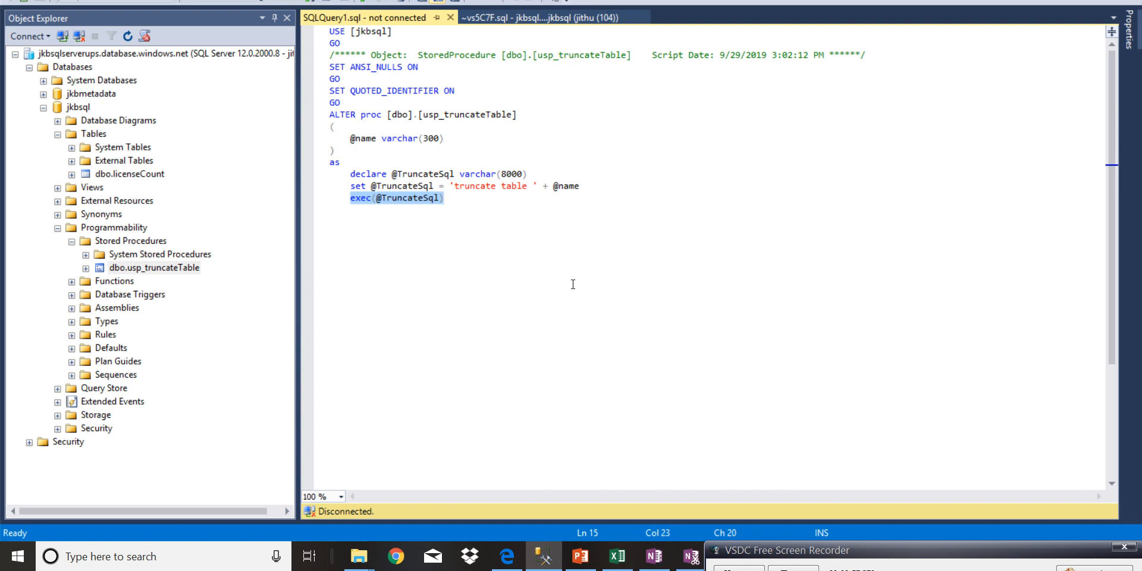
- Return to the Data Factory pipeline and review the general properties of the TransformData notebook activity
{"action": "mouse_move", "coordinate": [507, 556]}
{"action": "left_click", "coordinate": [506, 500]}
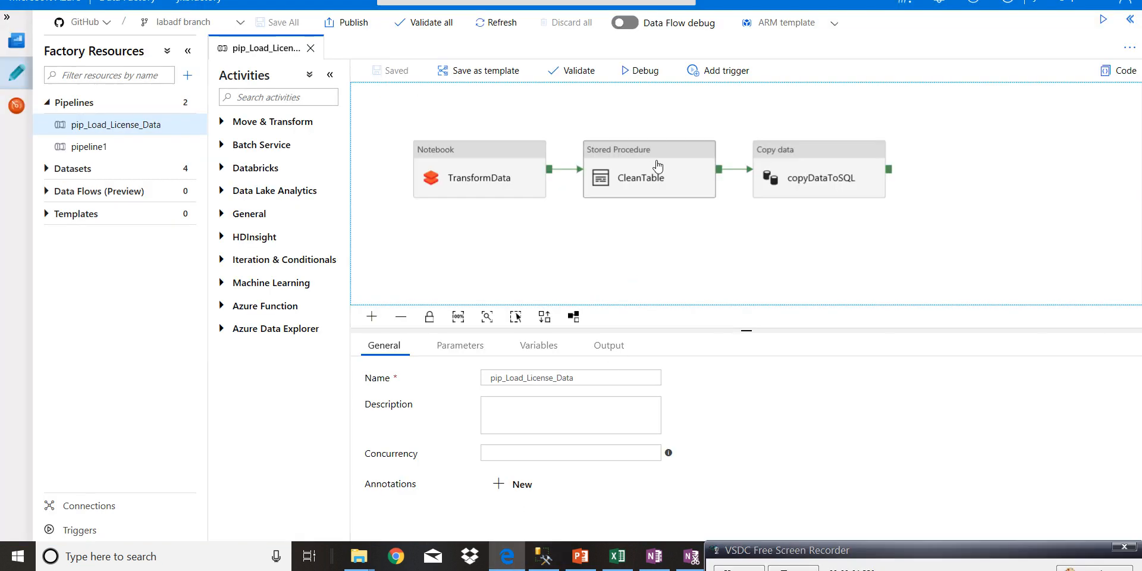
{"action": "left_click", "coordinate": [487, 171]}
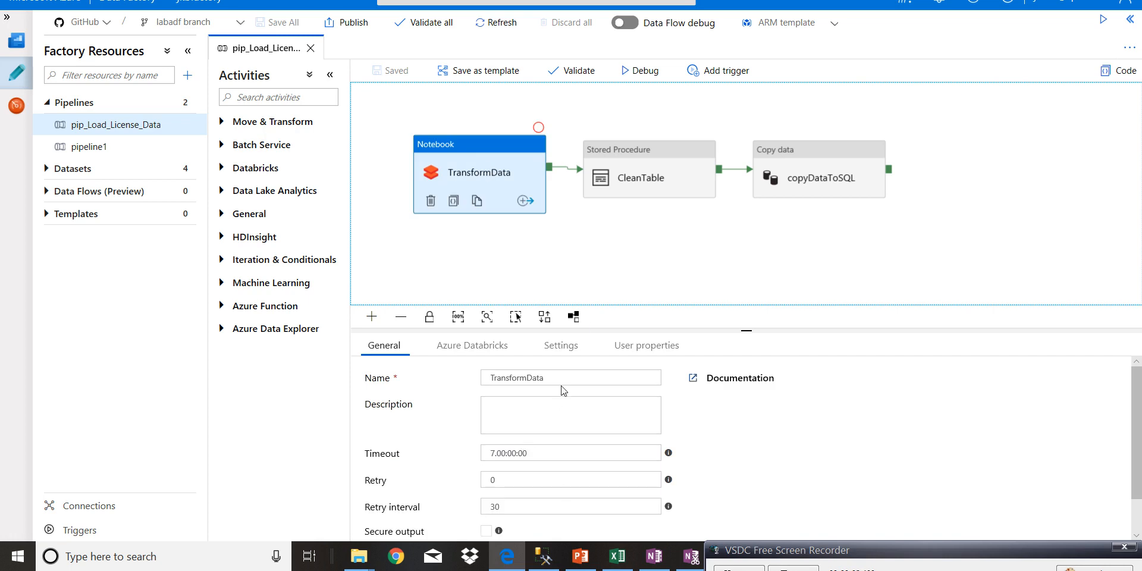
{"action": "double_click", "coordinate": [493, 377]}
{"action": "left_click", "coordinate": [502, 411]}
{"action": "left_click_drag", "start_coordinate": [1133, 391], "coordinate": [1133, 424]}
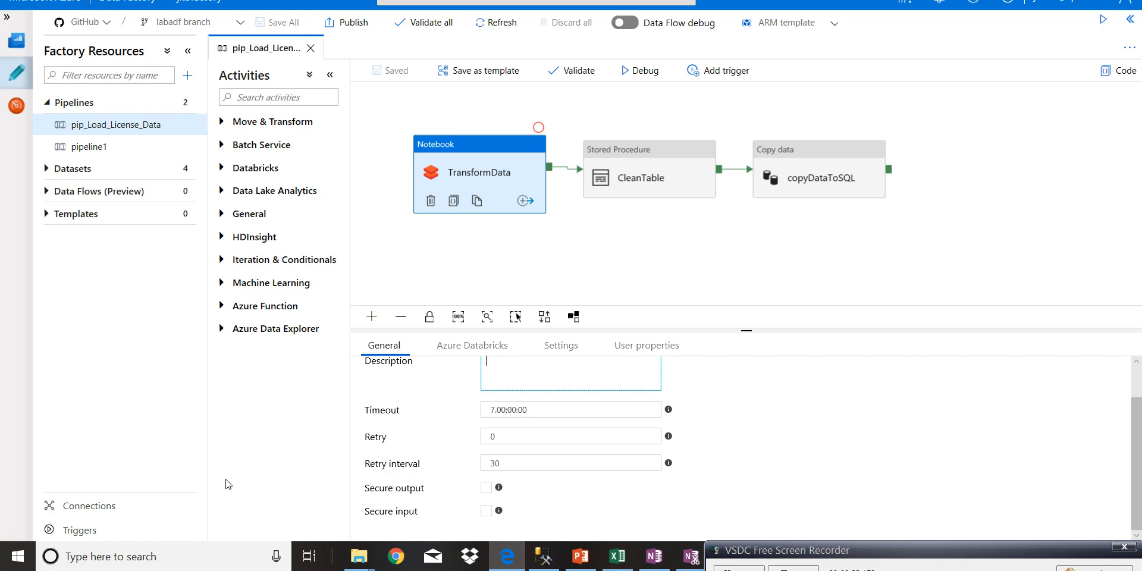
- Open TransformData's jkbdbricks linked service for editing, review its domain, access token and existing cluster settings, and test its connection
{"action": "left_click", "coordinate": [485, 352]}
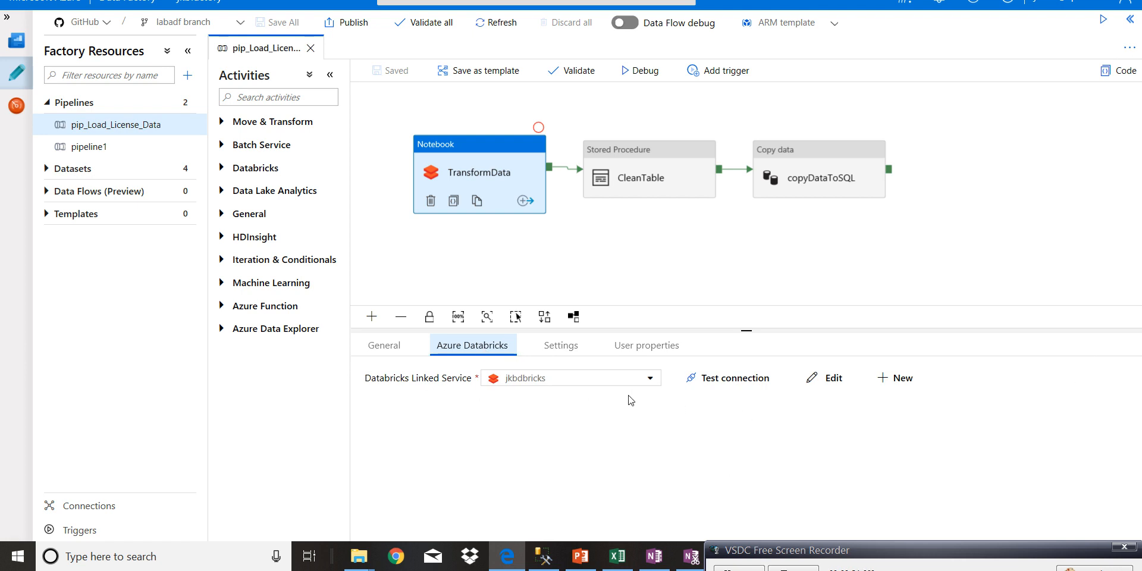
{"action": "left_click", "coordinate": [843, 384]}
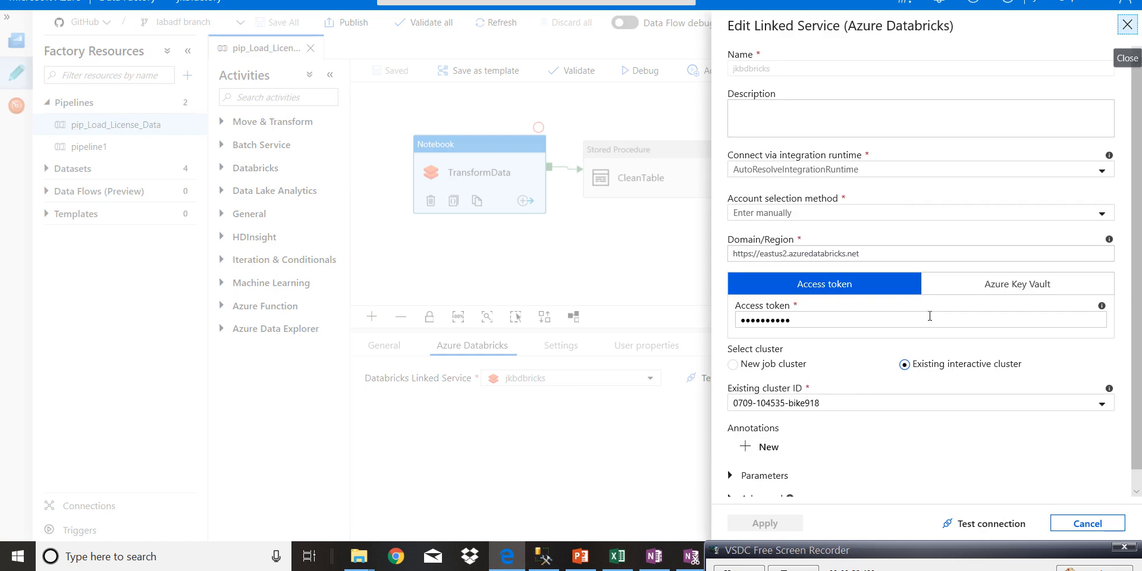
{"action": "left_click_drag", "start_coordinate": [902, 250], "coordinate": [692, 279]}
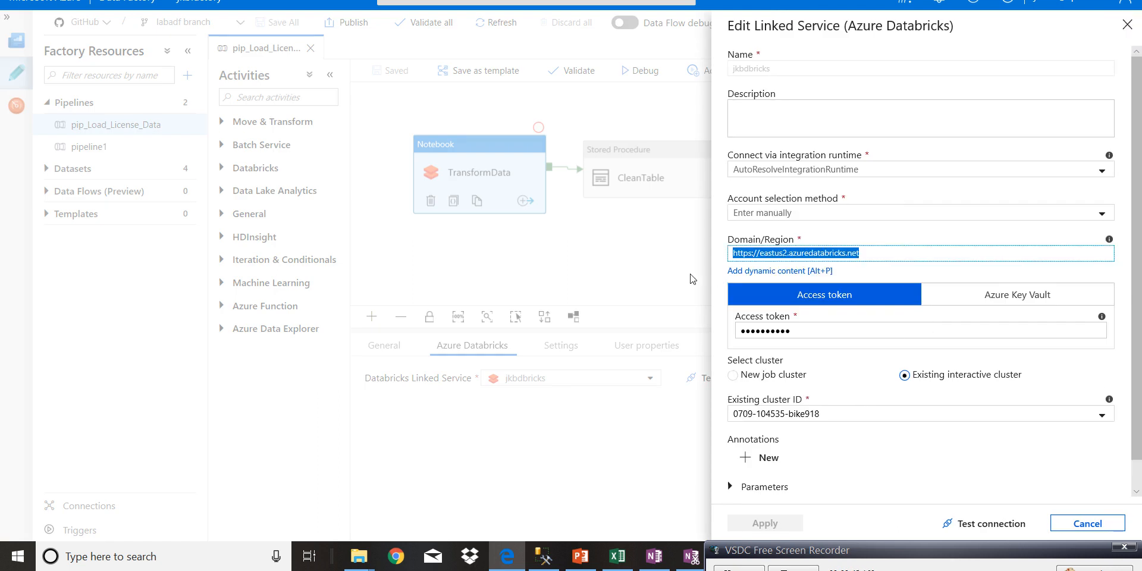
{"action": "scroll", "coordinate": [818, 321], "scroll_direction": "down", "scroll_amount": 1}
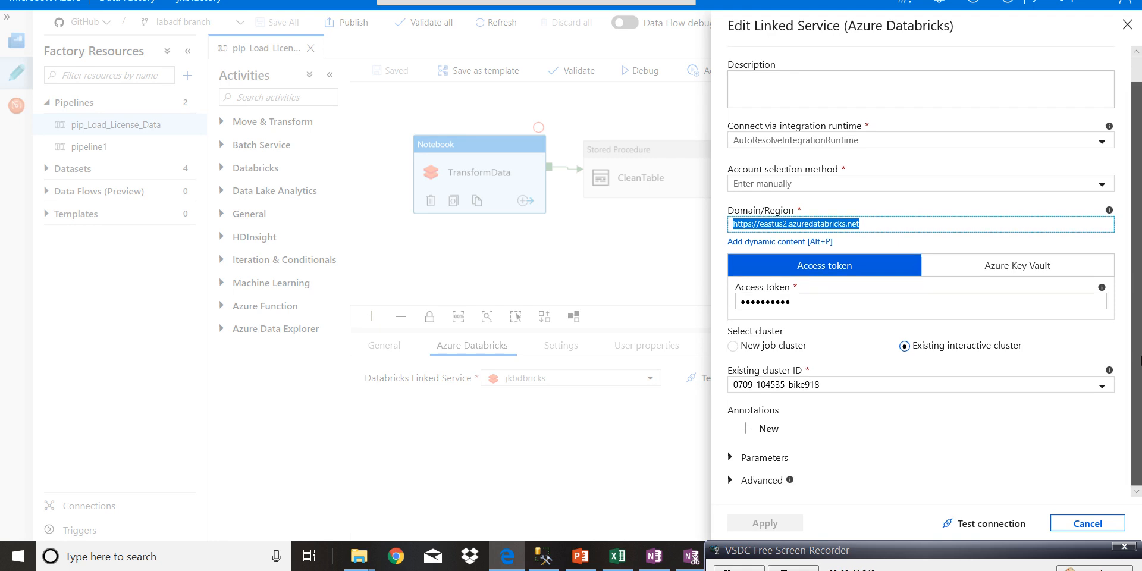
{"action": "left_click_drag", "start_coordinate": [812, 300], "coordinate": [741, 299]}
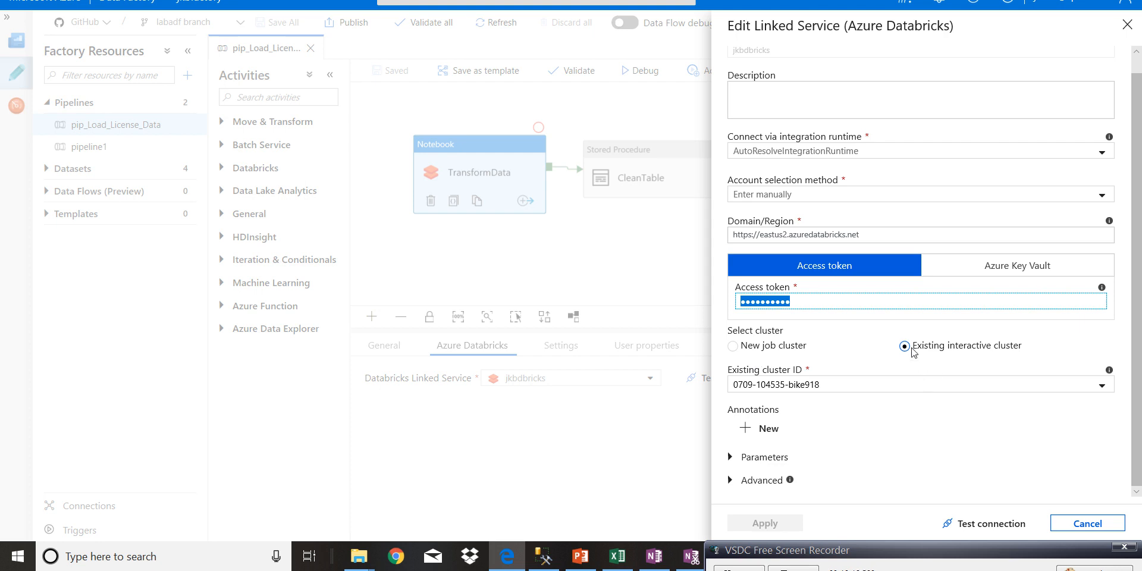
{"action": "left_click", "coordinate": [1103, 389]}
{"action": "left_click", "coordinate": [1104, 390]}
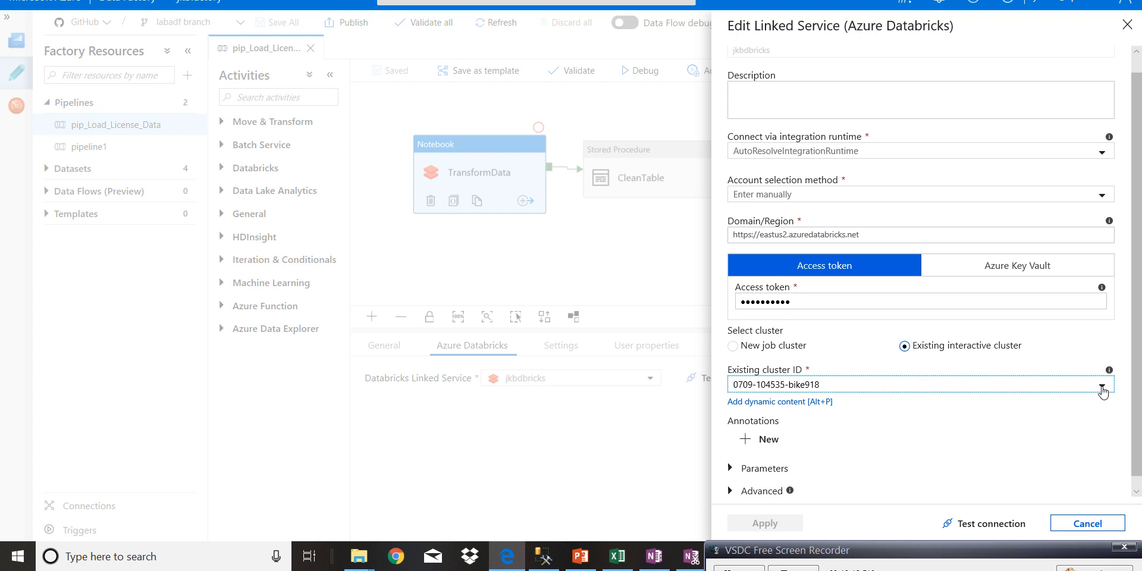
{"action": "left_click", "coordinate": [978, 523]}
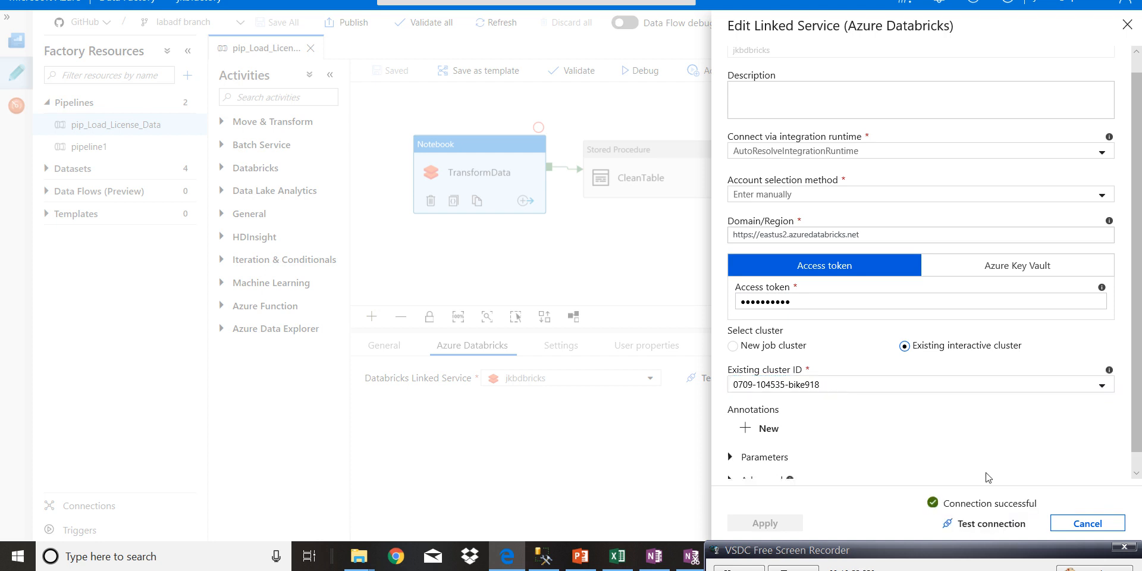
- Leave the jkbdbricks linked service without applying changes and review the general properties of the CleanTable stored procedure activity
{"action": "scroll", "coordinate": [1130, 410], "scroll_direction": "down", "scroll_amount": 1}
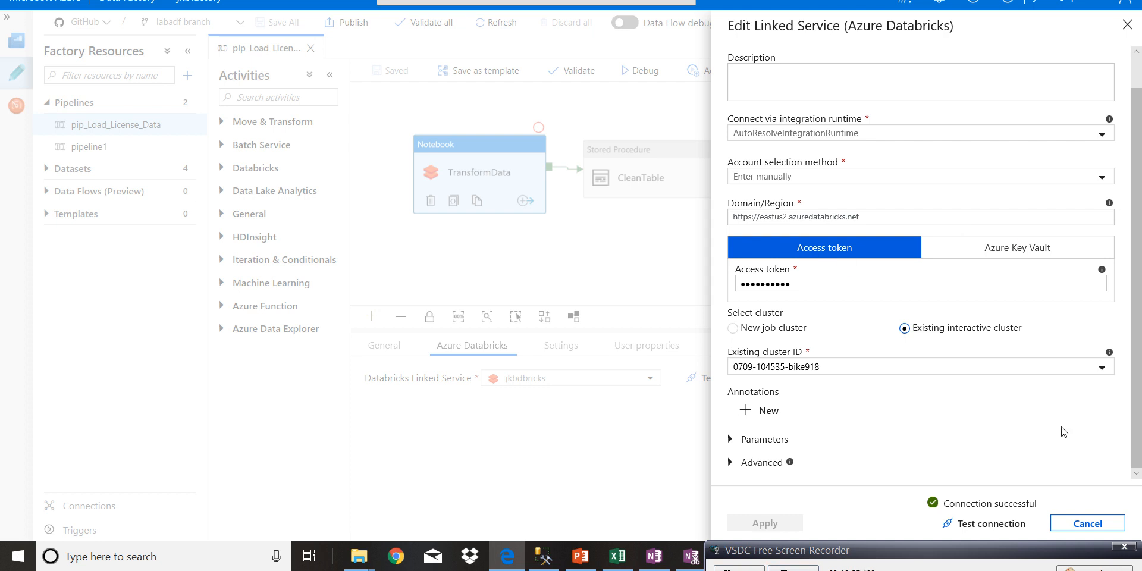
{"action": "left_click", "coordinate": [1088, 524]}
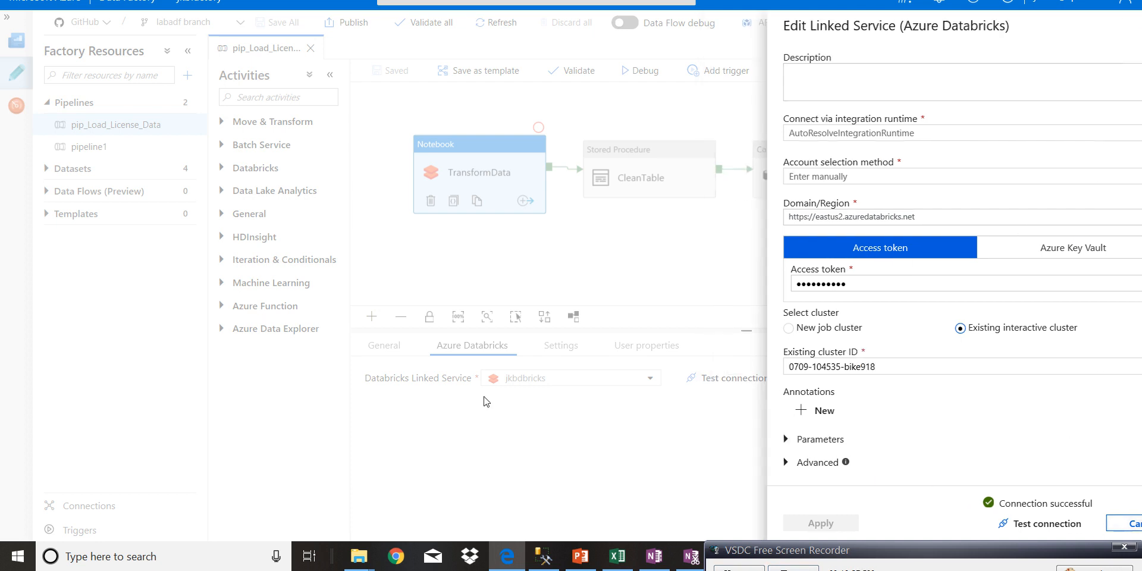
{"action": "left_click", "coordinate": [670, 161]}
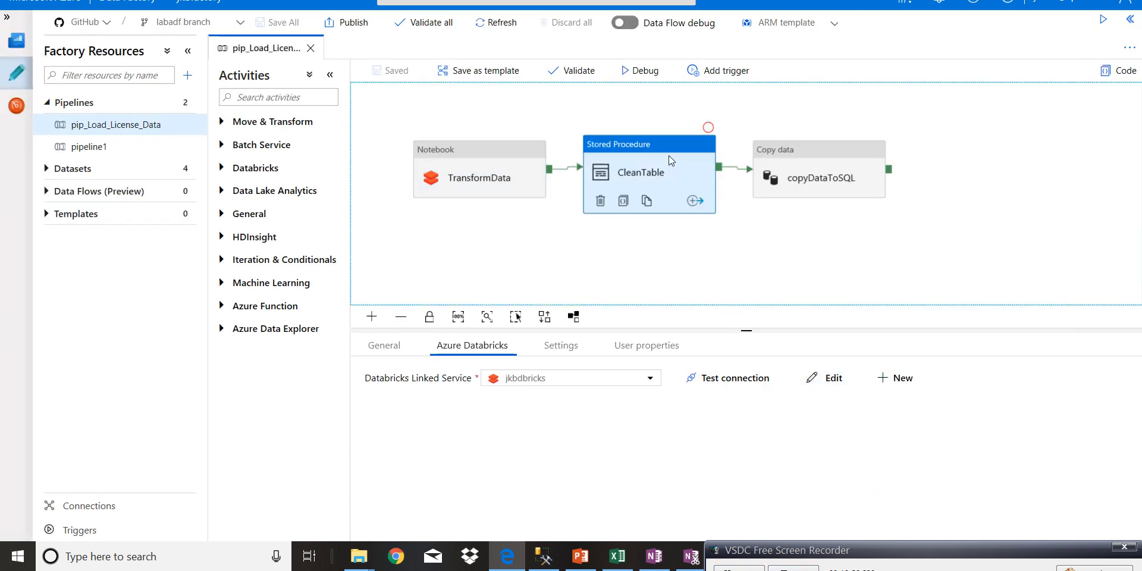
{"action": "left_click", "coordinate": [545, 375]}
{"action": "left_click_drag", "start_coordinate": [545, 376], "coordinate": [455, 365]}
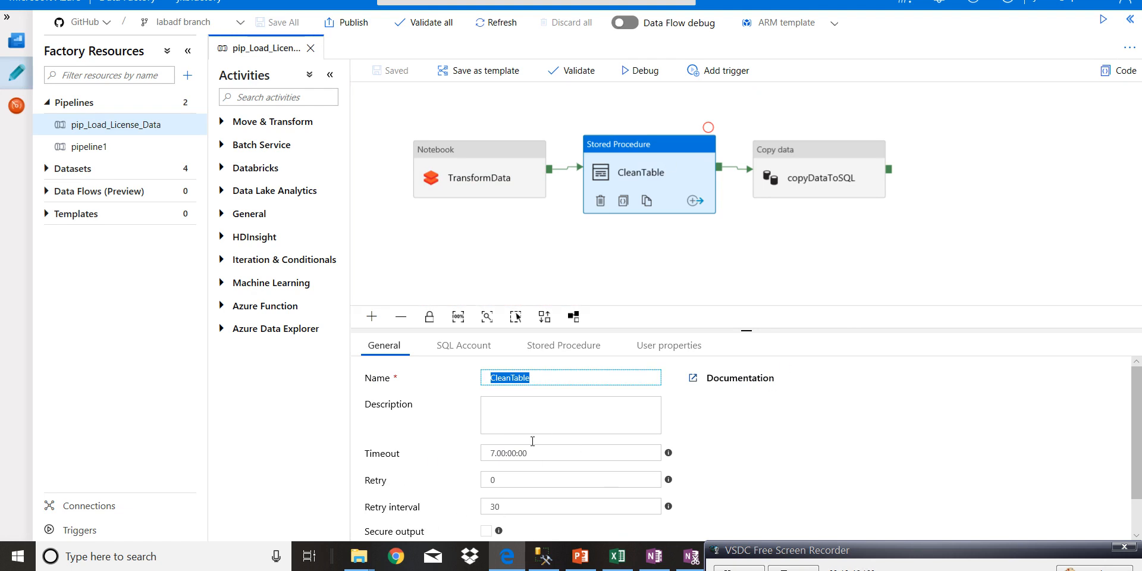
- Open CleanTable's mysqldb linked service, review its server, database and authentication settings, test the connection, and cancel the edit
{"action": "left_click", "coordinate": [459, 346]}
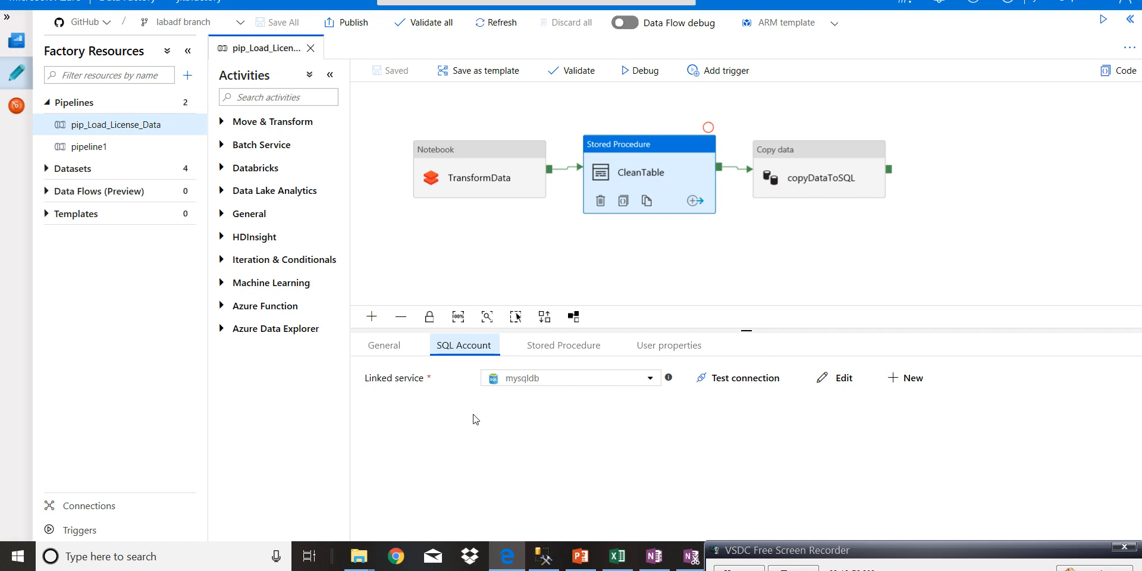
{"action": "left_click", "coordinate": [844, 378]}
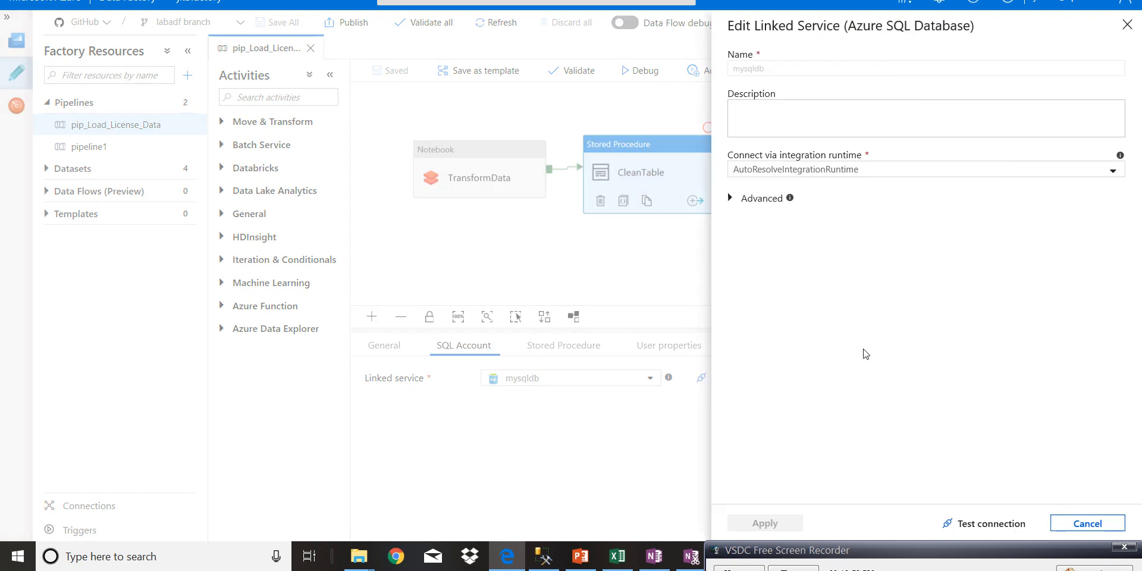
{"action": "scroll", "coordinate": [981, 262], "scroll_direction": "down", "scroll_amount": 3}
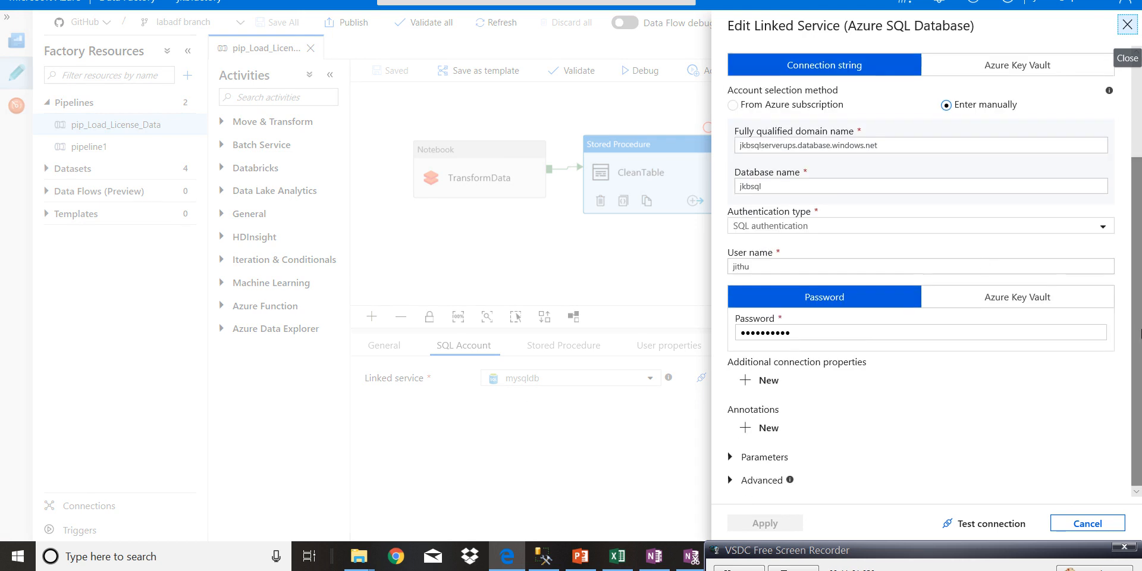
{"action": "double_click", "coordinate": [784, 186]}
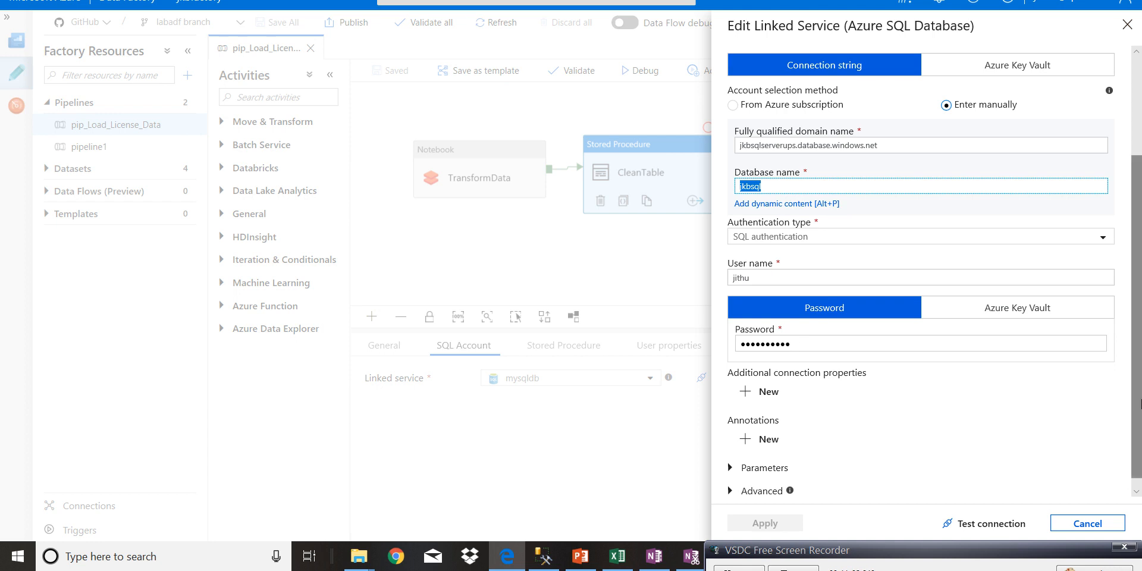
{"action": "scroll", "coordinate": [1134, 390], "scroll_direction": "down", "scroll_amount": 1}
{"action": "left_click", "coordinate": [994, 524]}
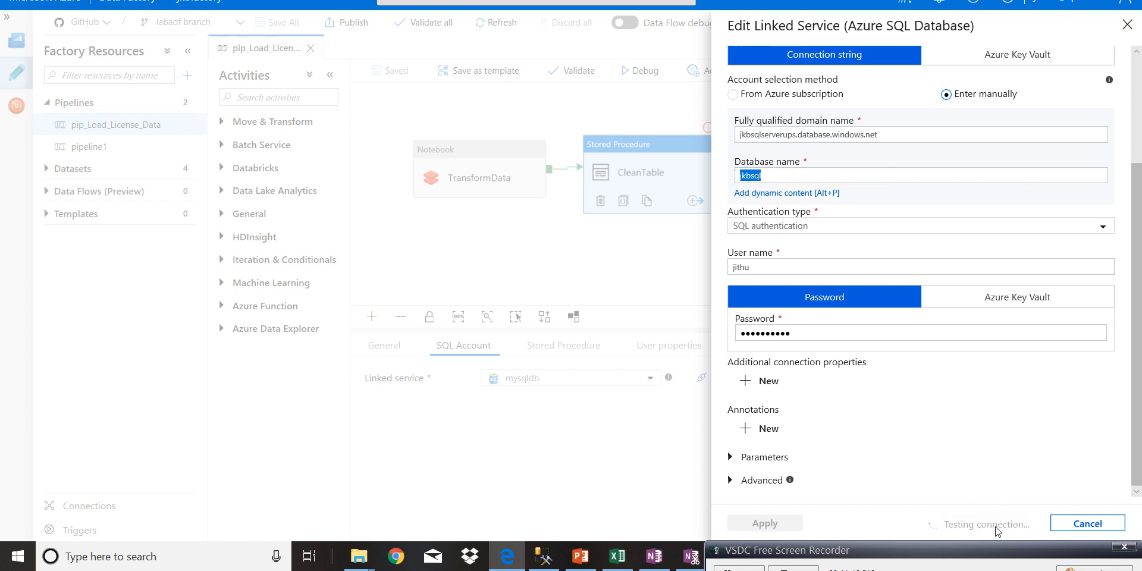
{"action": "left_click", "coordinate": [1092, 531]}
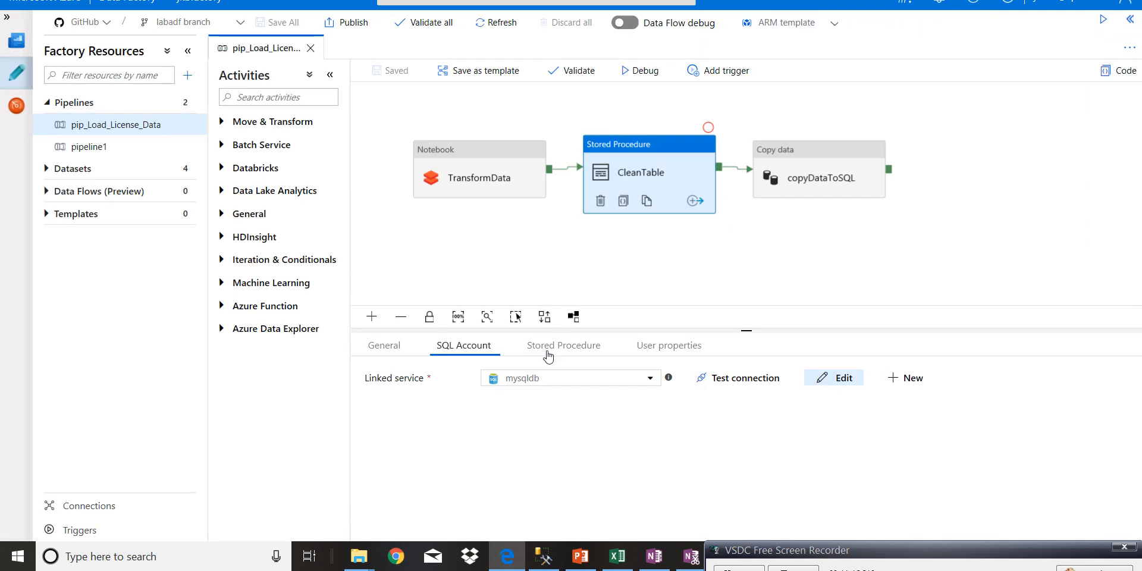
- Review CleanTable's stored procedure settings, including the procedure name, the value of its name parameter and the dynamic content option
{"action": "left_click", "coordinate": [548, 351]}
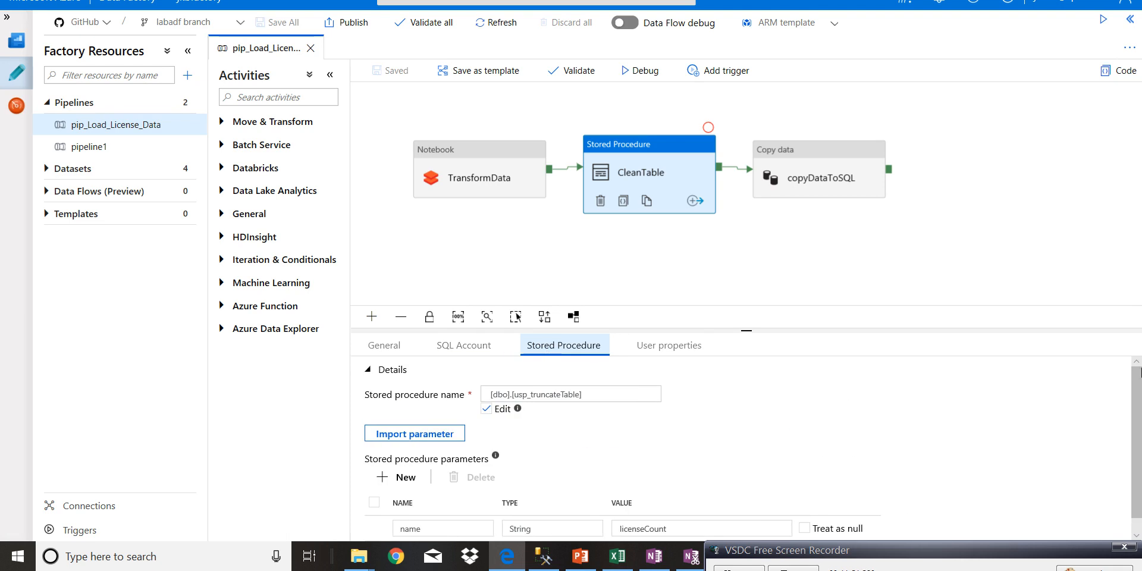
{"action": "scroll", "coordinate": [470, 455], "scroll_direction": "down", "scroll_amount": 1}
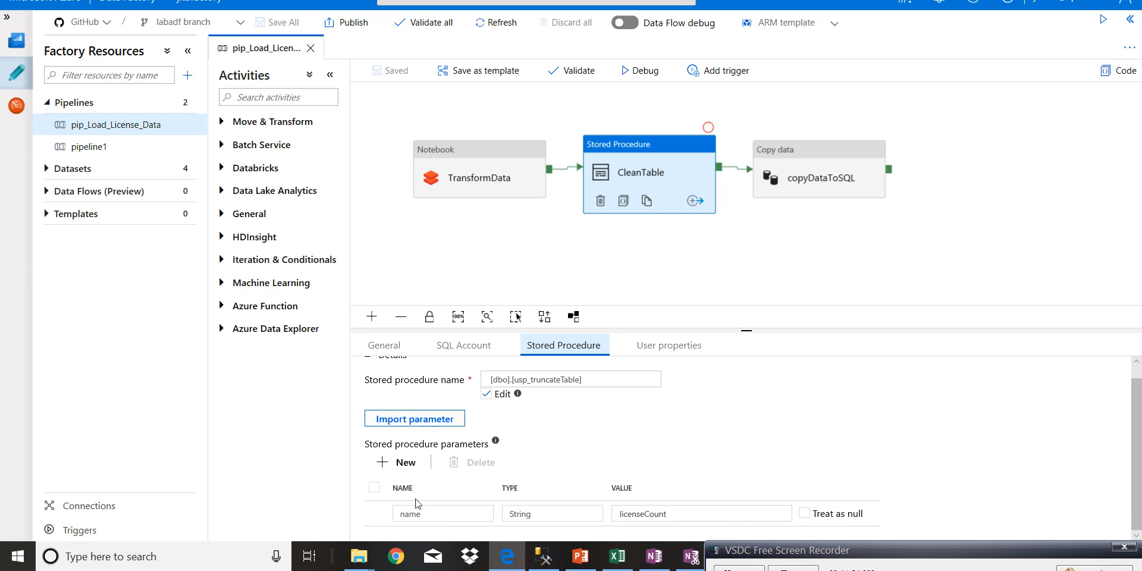
{"action": "left_click", "coordinate": [696, 512]}
{"action": "double_click", "coordinate": [610, 515]}
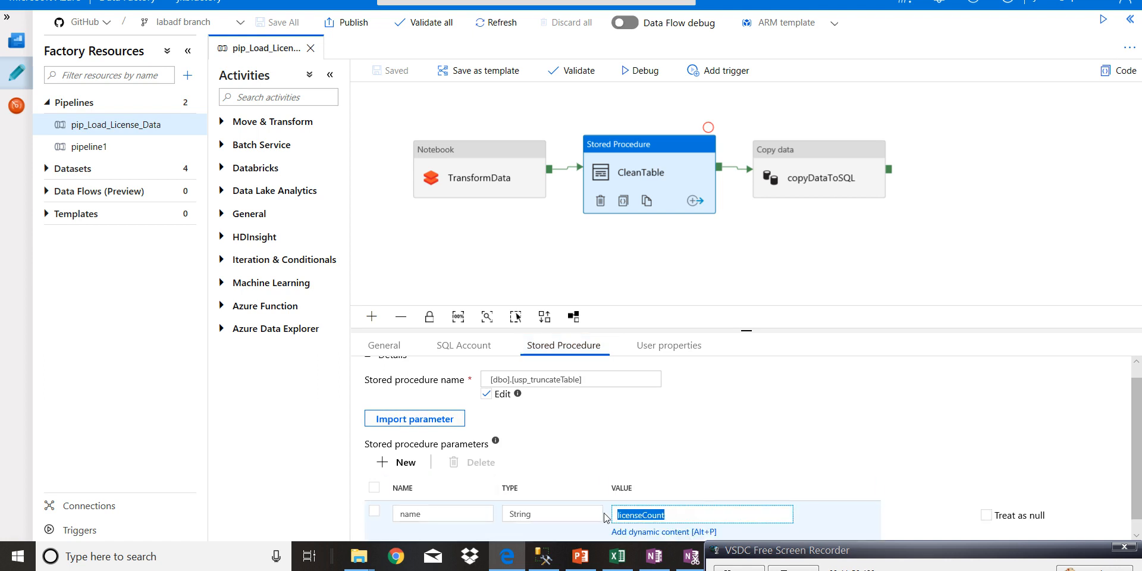
{"action": "scroll", "coordinate": [1139, 439], "scroll_direction": "down", "scroll_amount": 1}
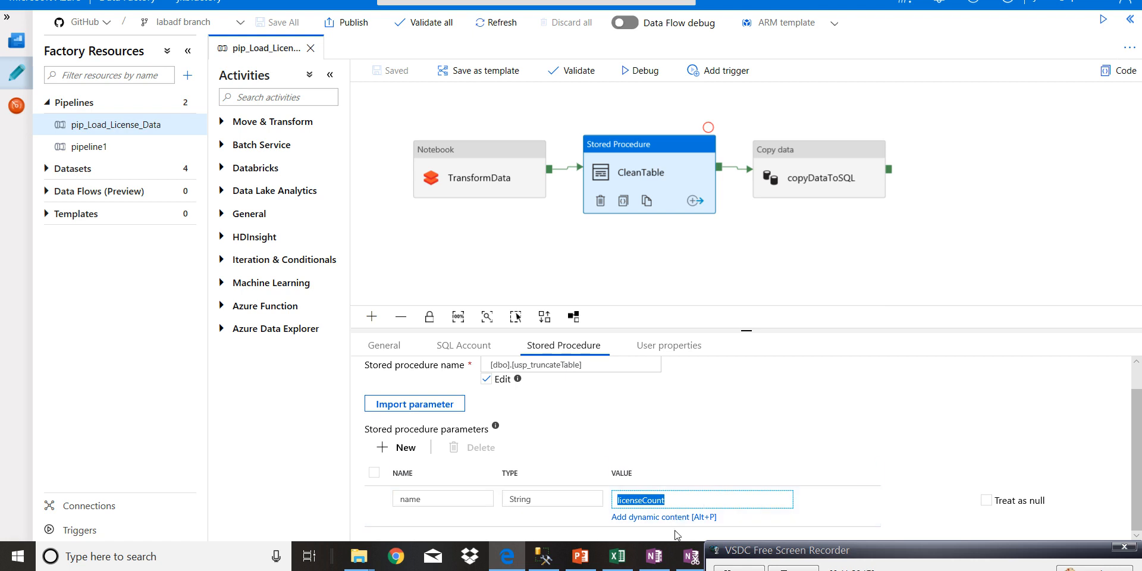
{"action": "left_click", "coordinate": [635, 521]}
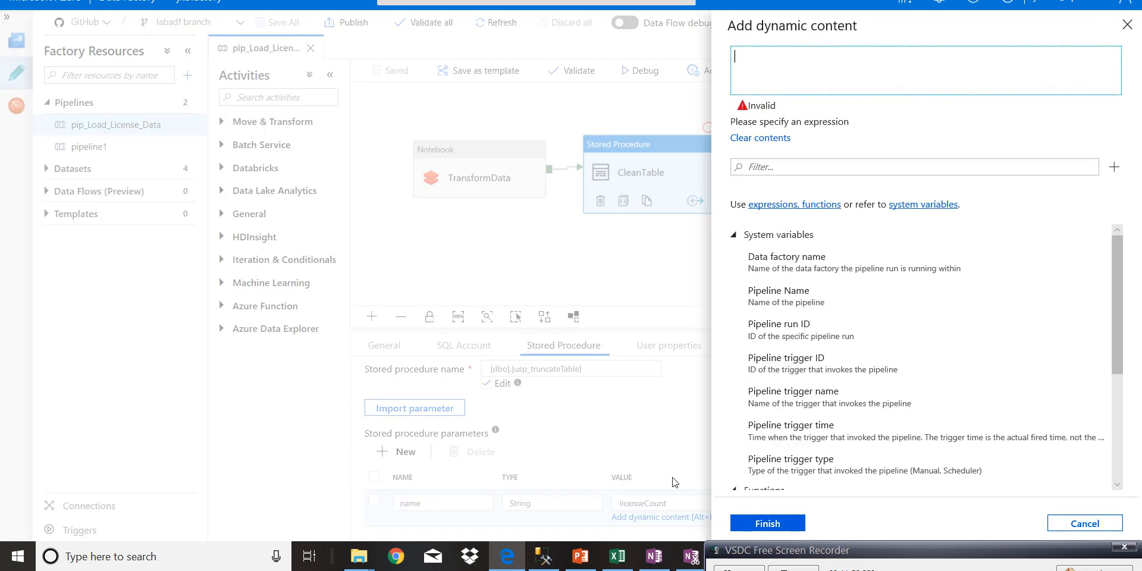
{"action": "left_click", "coordinate": [1127, 24]}
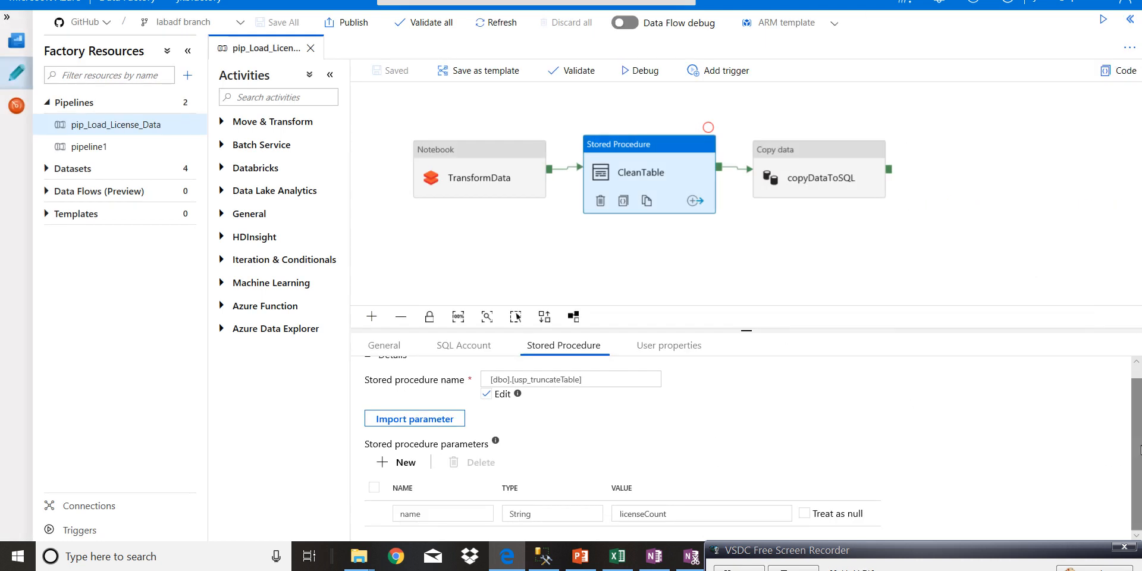
{"action": "scroll", "coordinate": [1139, 374], "scroll_direction": "up", "scroll_amount": 1}
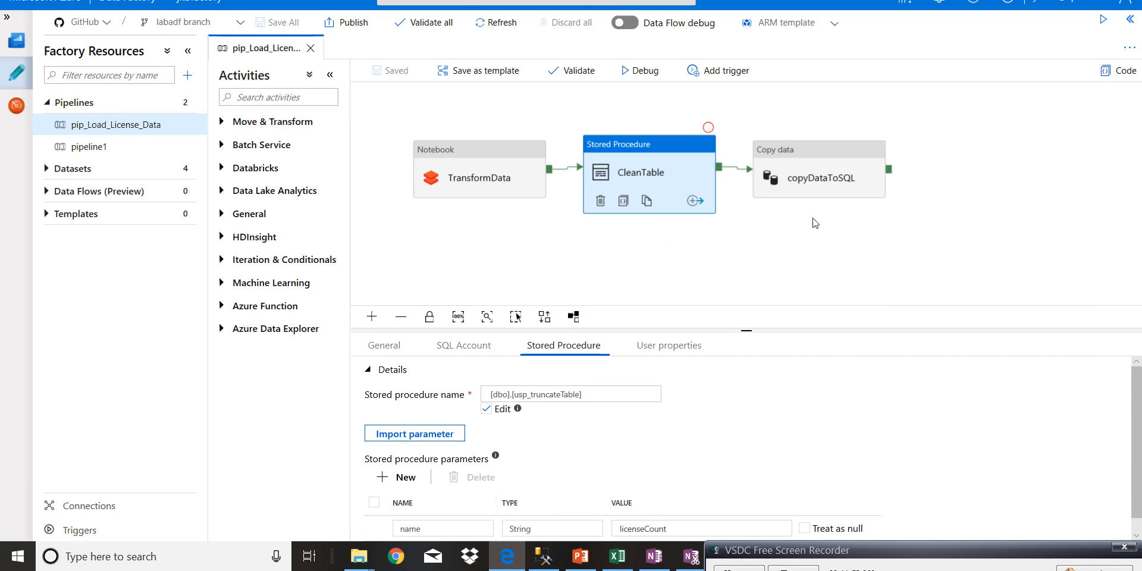
- Review copyDataToSQL's source settings and the license dataset's linked service and full file path, and return to the pipeline
{"action": "left_click", "coordinate": [834, 191]}
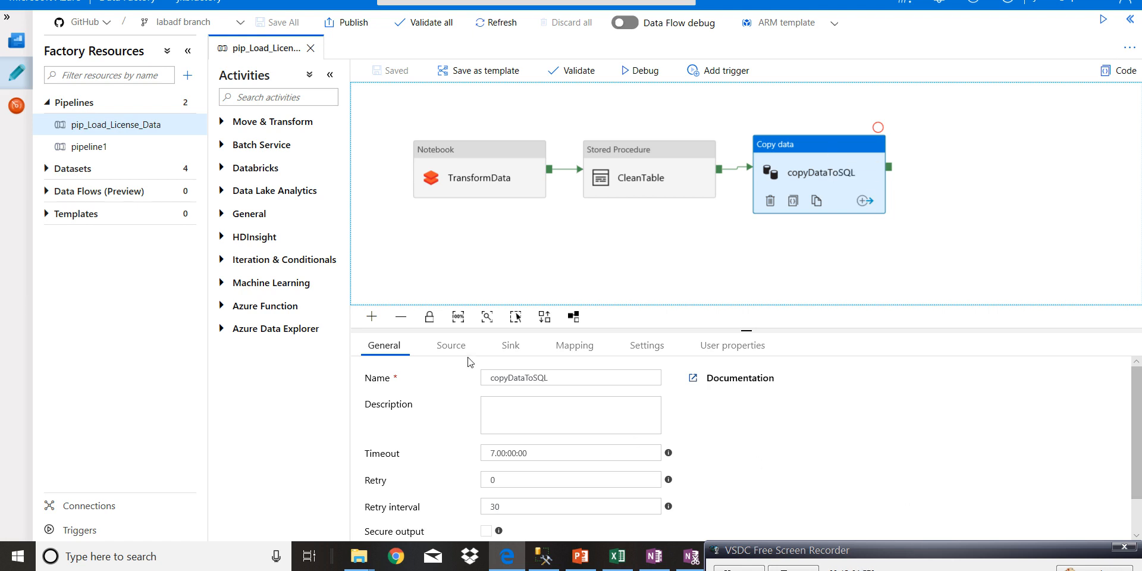
{"action": "left_click", "coordinate": [452, 348]}
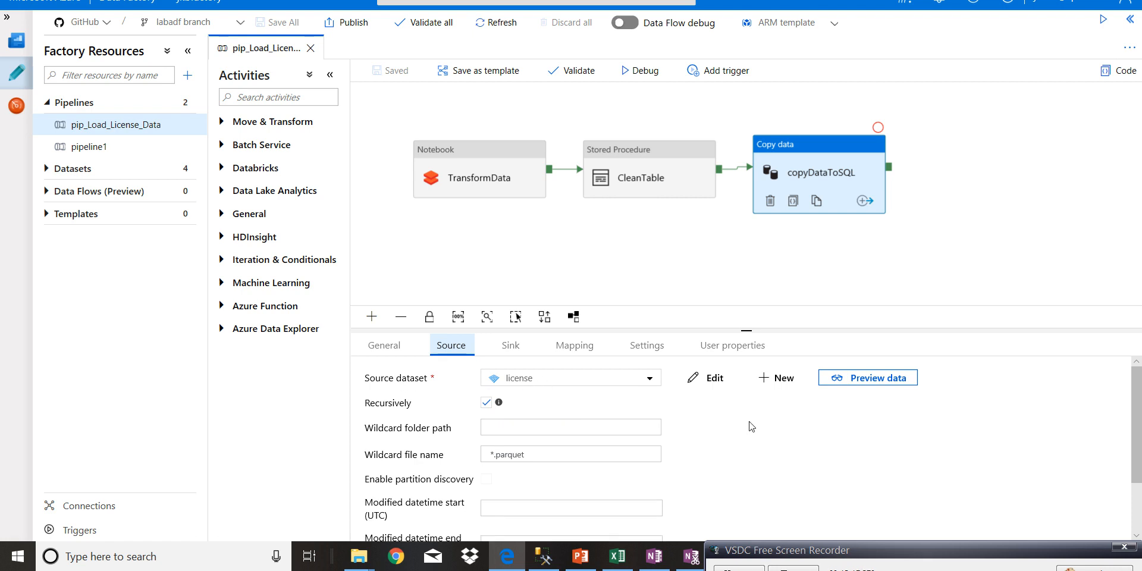
{"action": "left_click", "coordinate": [719, 383]}
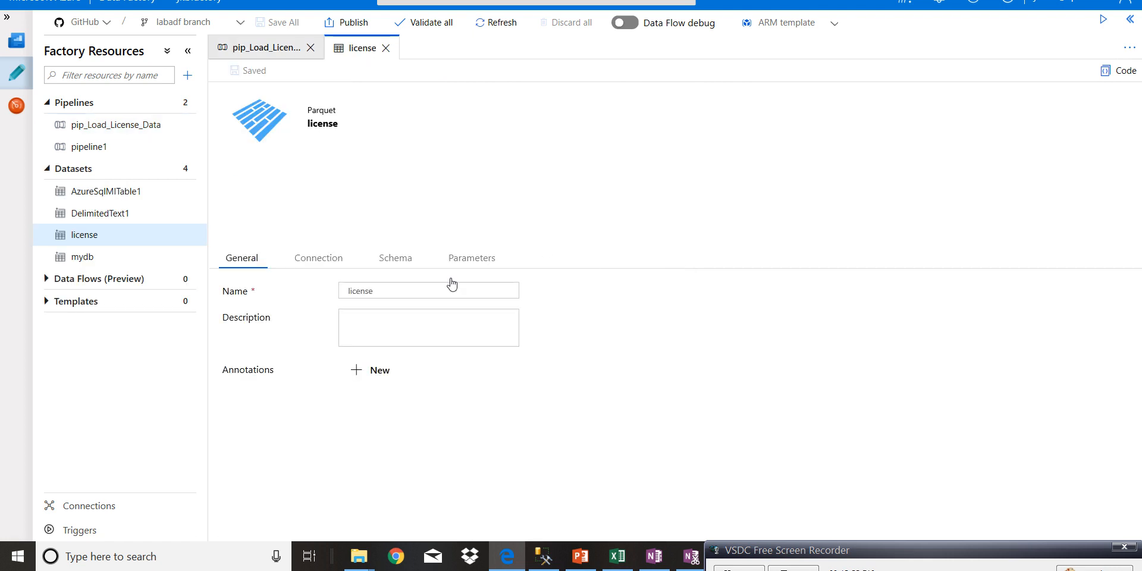
{"action": "left_click", "coordinate": [317, 264]}
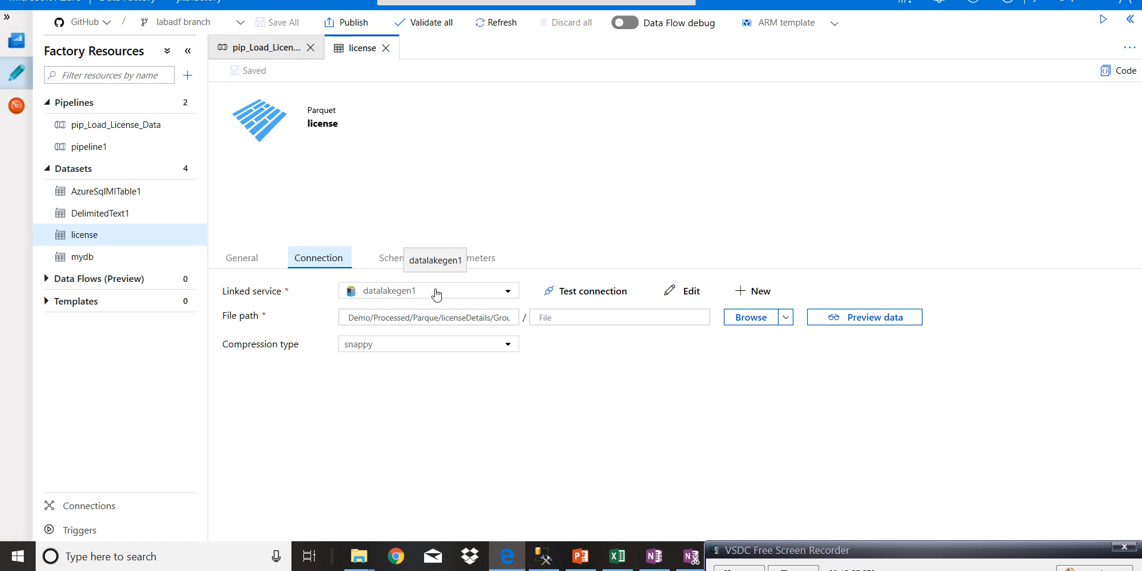
{"action": "left_click", "coordinate": [428, 317]}
{"action": "key", "text": "End"}
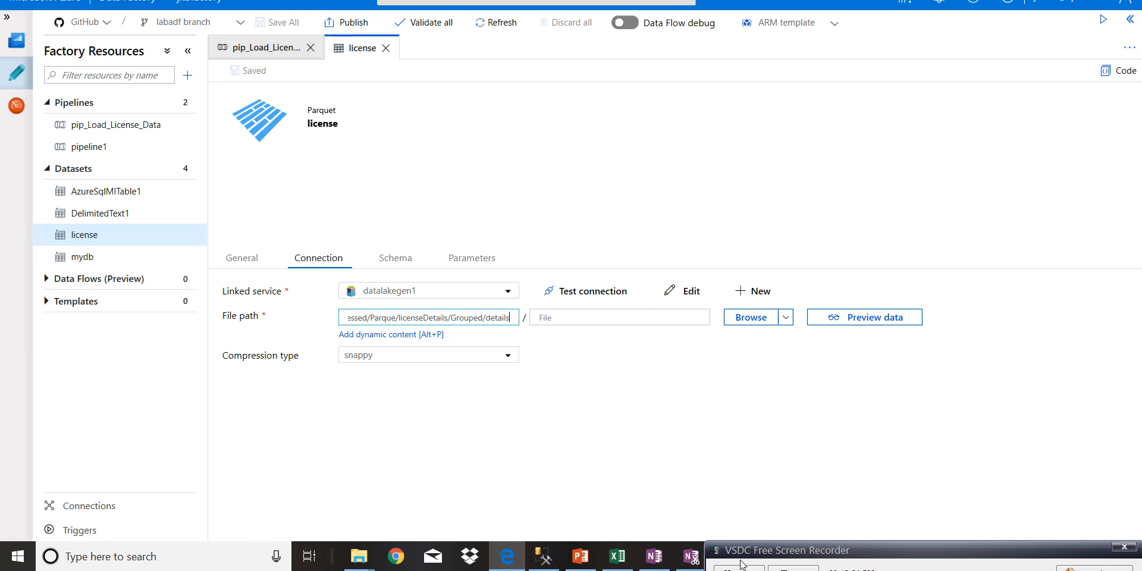
{"action": "left_click", "coordinate": [257, 50]}
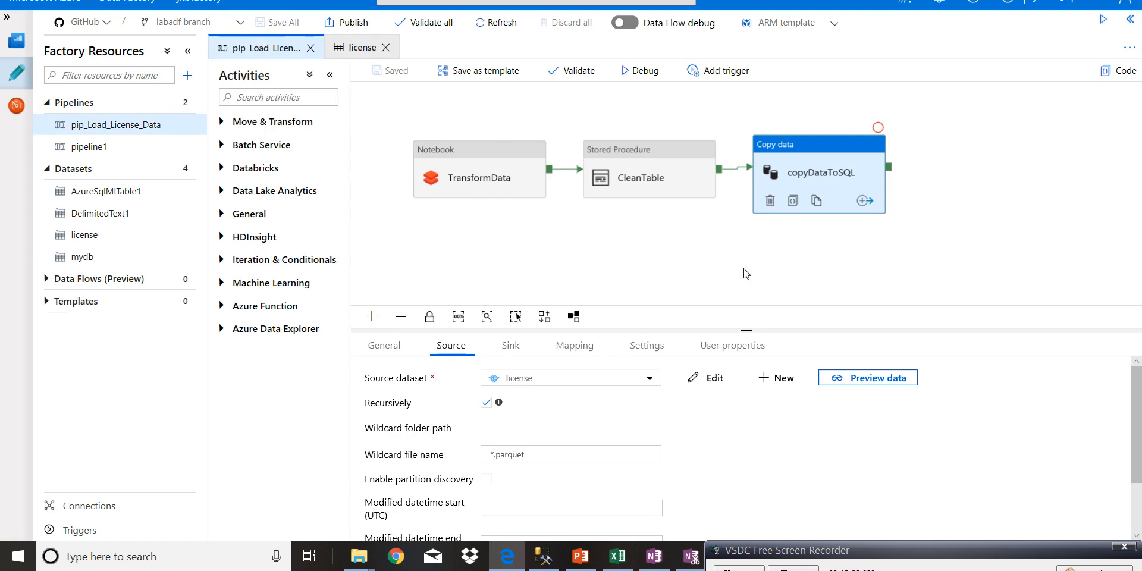
- Examine copyDataToSQL's sink, including the mydb dataset's table and schema, and review the source-to-destination column mapping
{"action": "left_click", "coordinate": [515, 350]}
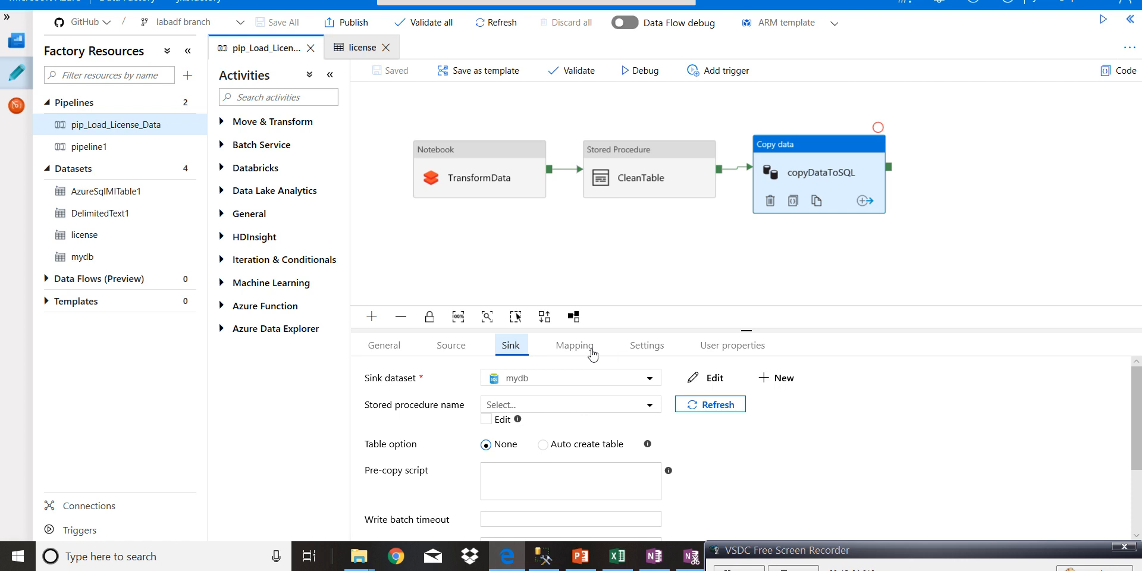
{"action": "left_click", "coordinate": [715, 381]}
{"action": "left_click", "coordinate": [310, 257]}
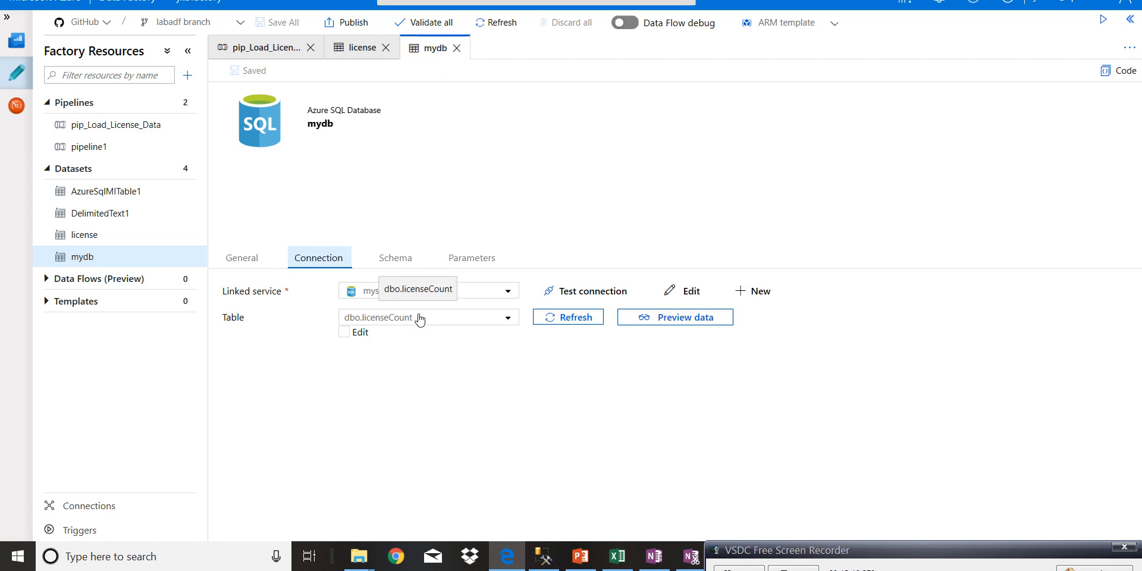
{"action": "left_click", "coordinate": [391, 260]}
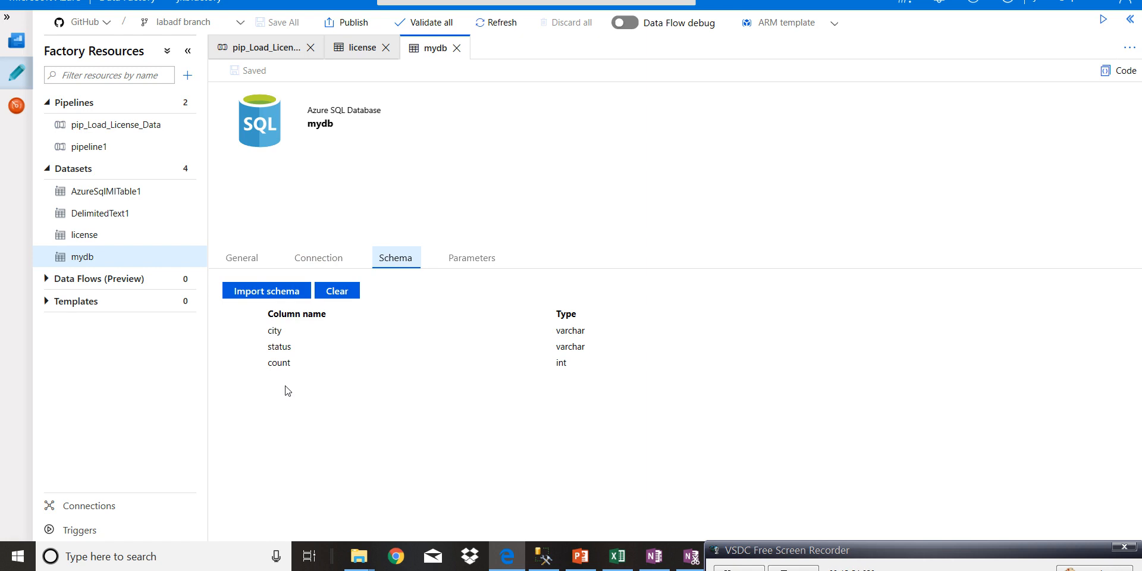
{"action": "left_click", "coordinate": [270, 48]}
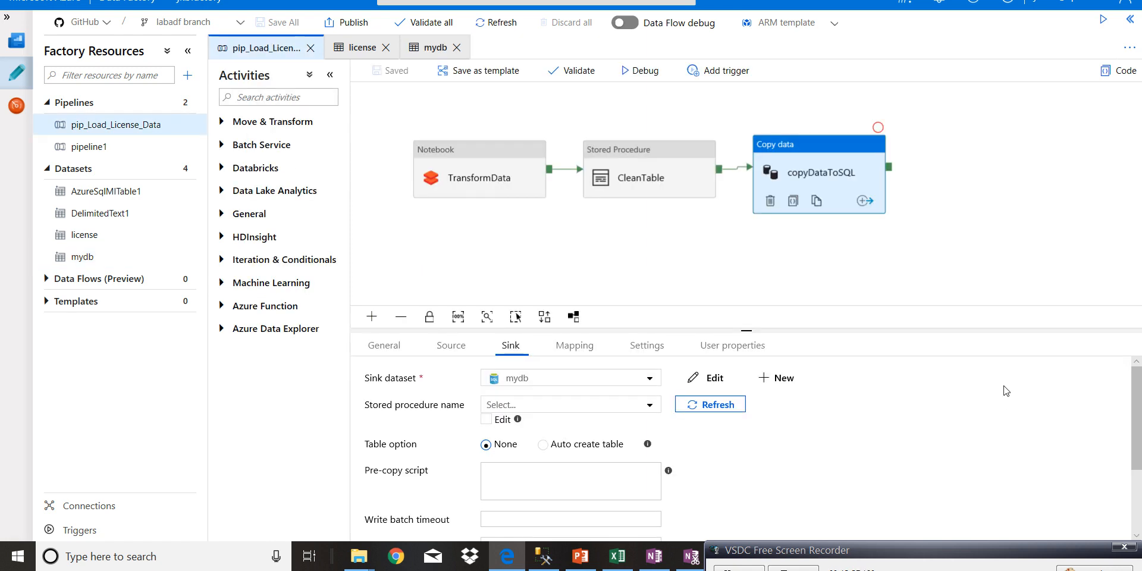
{"action": "left_click", "coordinate": [576, 352]}
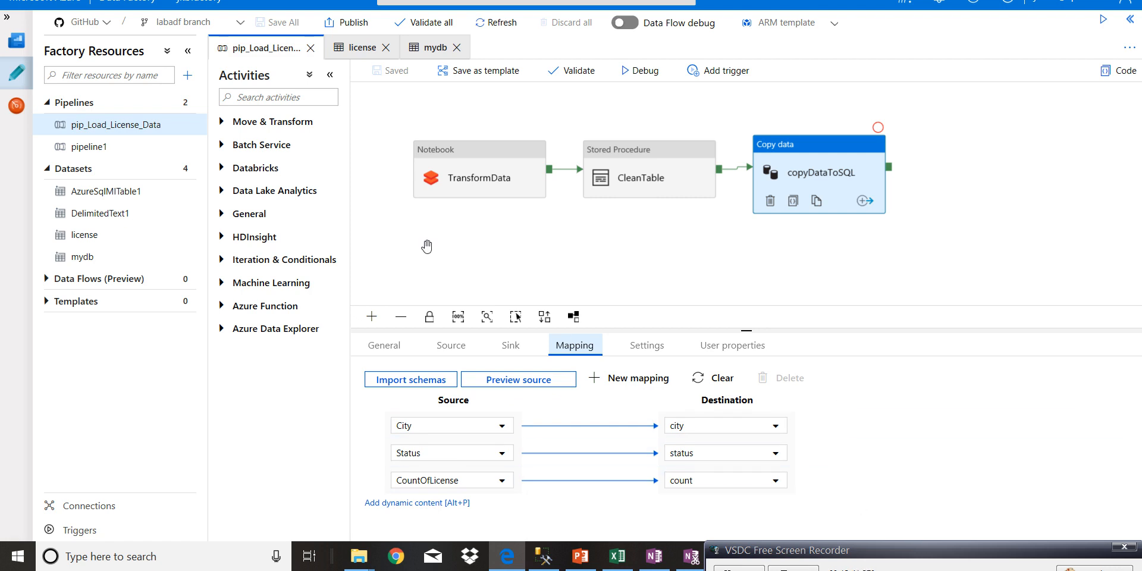
- Check the monitored pipeline runs for the last 24 hours and return to the pip_Load_License_Data pipeline design
{"action": "left_click", "coordinate": [410, 226]}
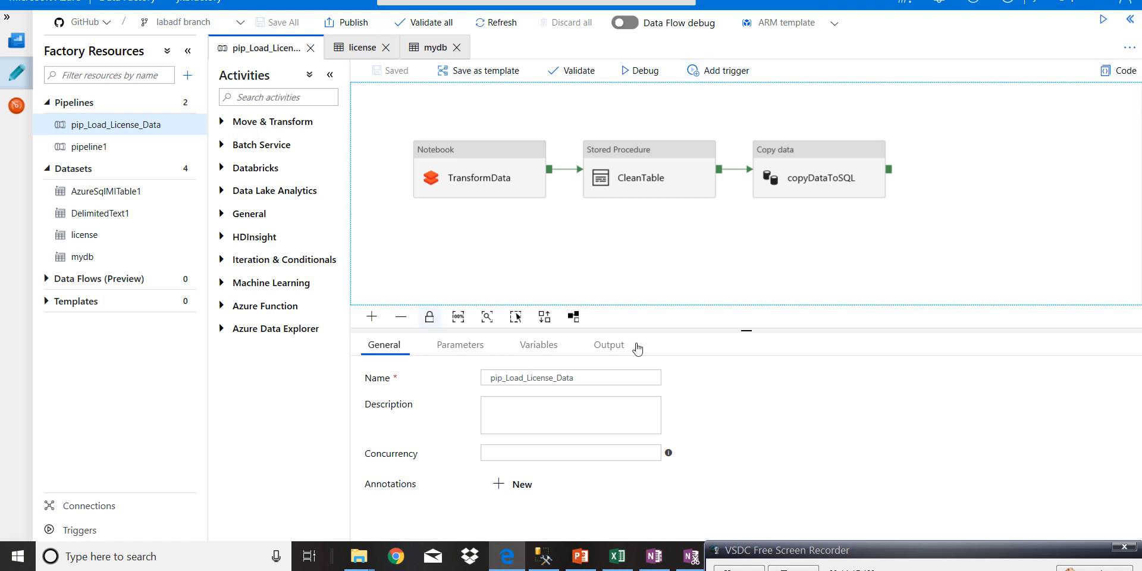
{"action": "left_click", "coordinate": [17, 108]}
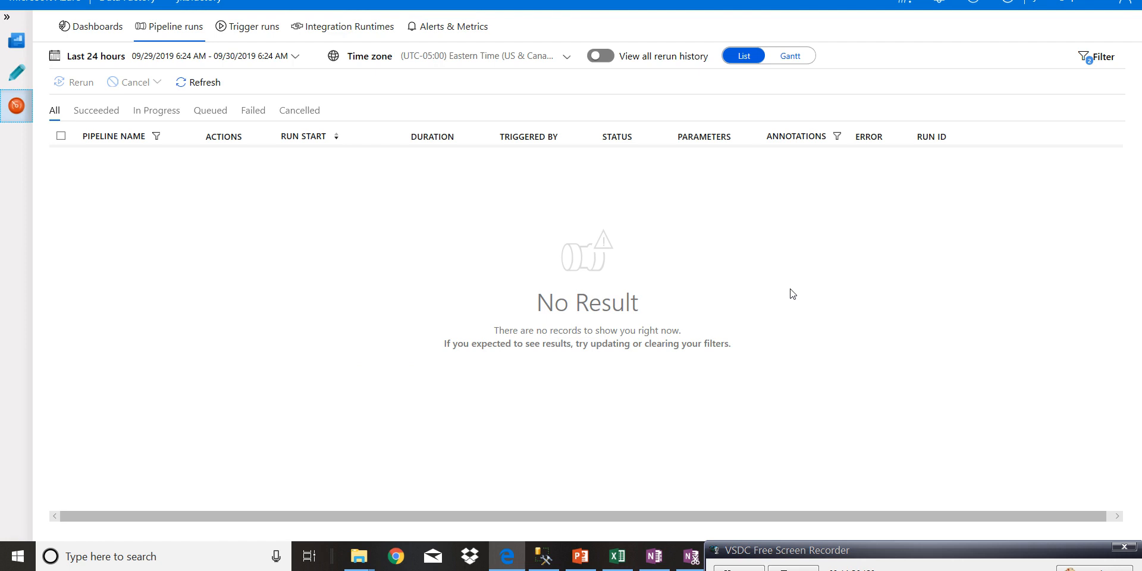
{"action": "left_click", "coordinate": [18, 79]}
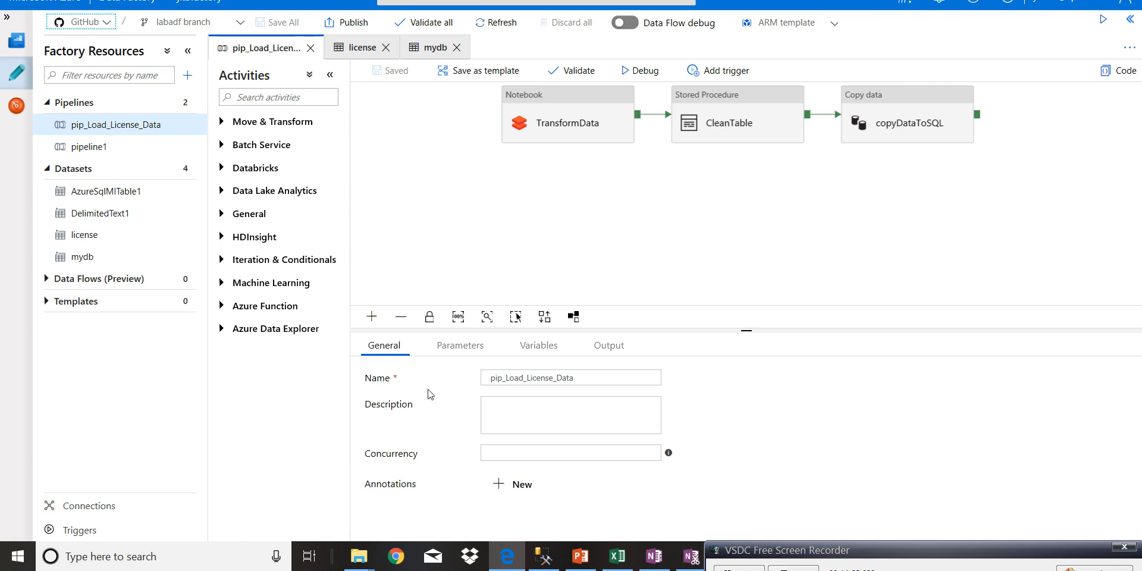
- Start a debug run of the pip_Load_License_Data pipeline and refresh its run status
{"action": "left_click", "coordinate": [776, 228]}
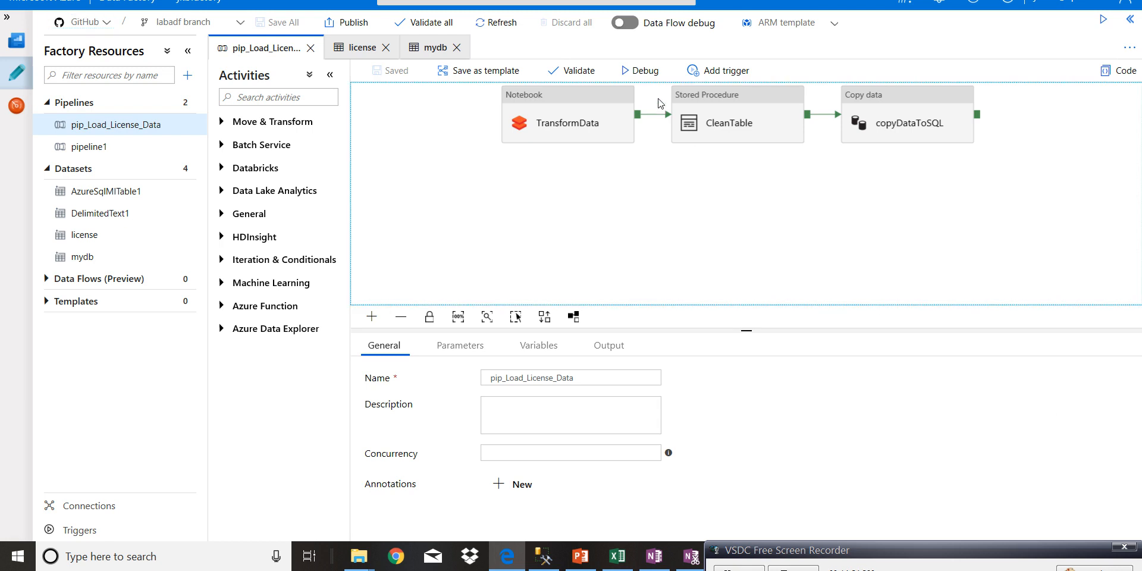
{"action": "left_click", "coordinate": [650, 76]}
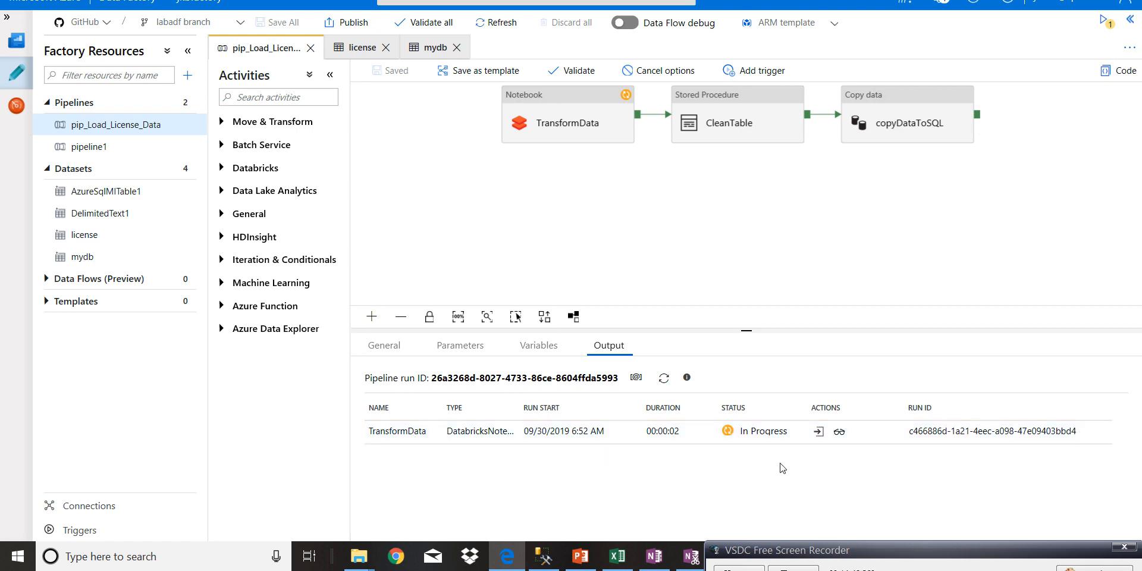
{"action": "left_click", "coordinate": [662, 385]}
{"action": "left_click", "coordinate": [662, 381]}
{"action": "left_click_drag", "start_coordinate": [739, 553], "coordinate": [738, 523]}
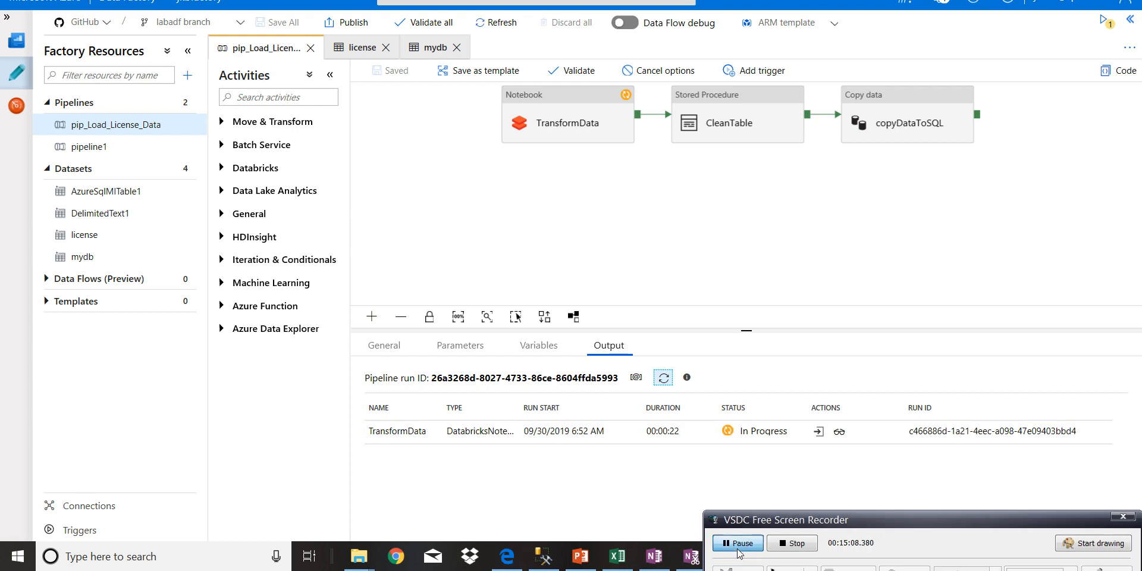
- Open TransformData's Databricks run page from its run details, review the executed notebook commands, and return to the pipeline
{"action": "left_click", "coordinate": [840, 433]}
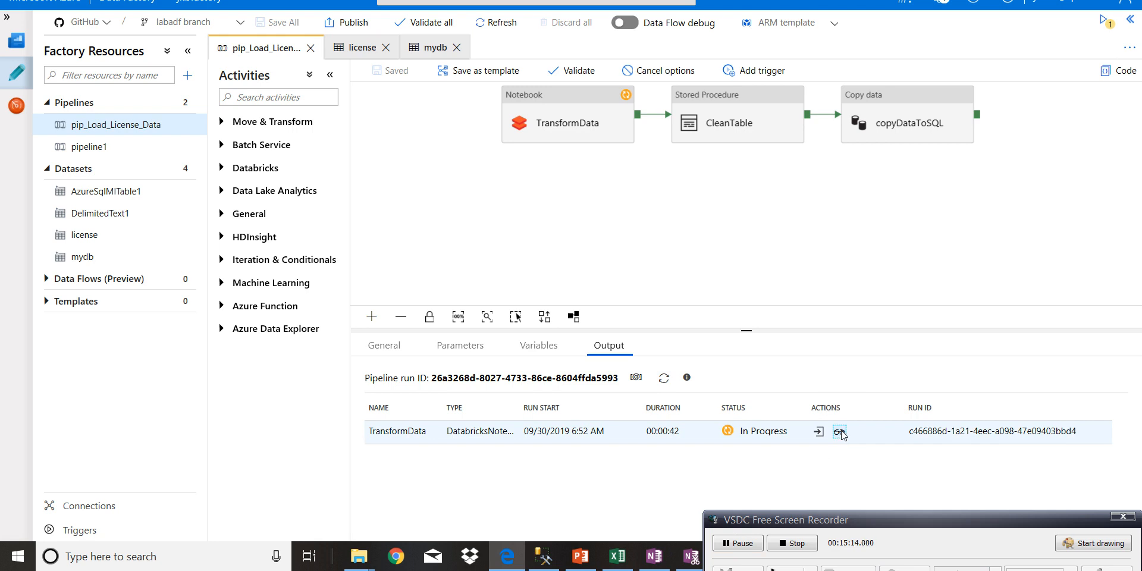
{"action": "left_click", "coordinate": [618, 285]}
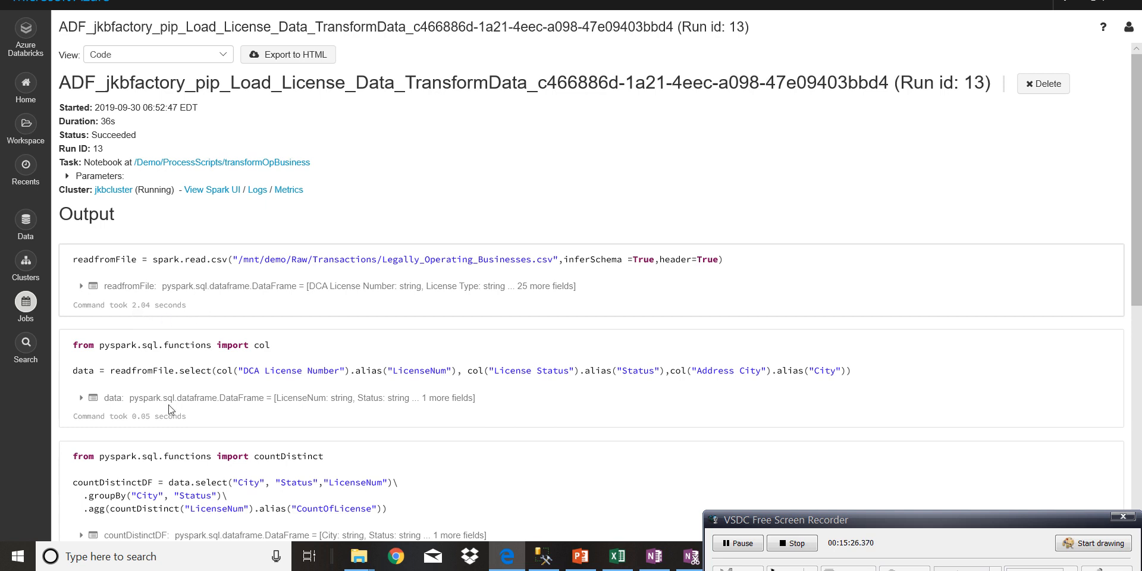
{"action": "scroll", "coordinate": [1126, 388], "scroll_direction": "down", "scroll_amount": 5}
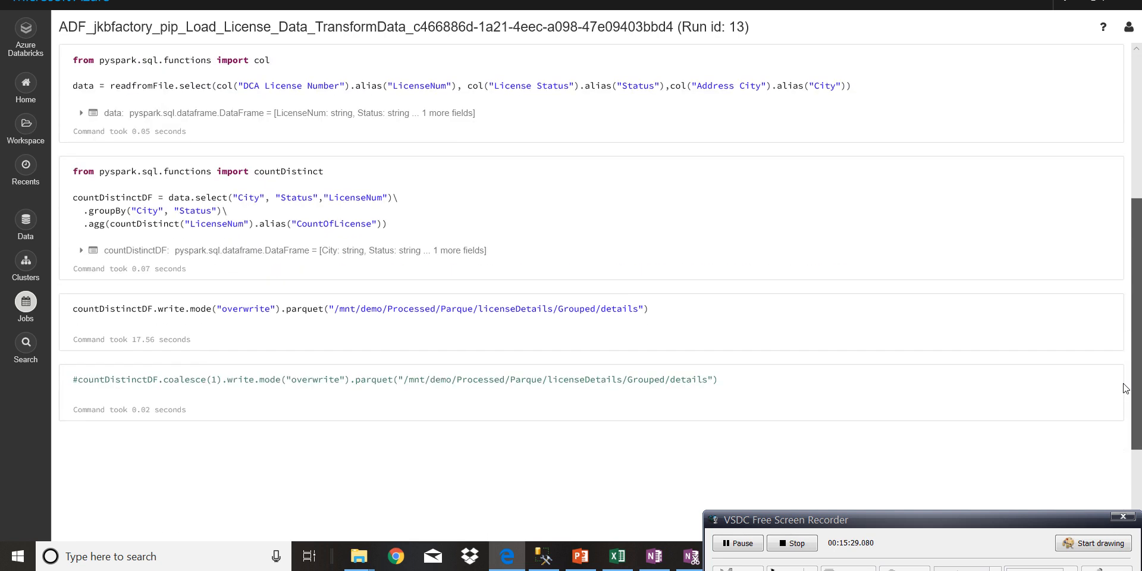
{"action": "scroll", "coordinate": [1124, 411], "scroll_direction": "down", "scroll_amount": 1}
{"action": "scroll", "coordinate": [1124, 404], "scroll_direction": "up", "scroll_amount": 3}
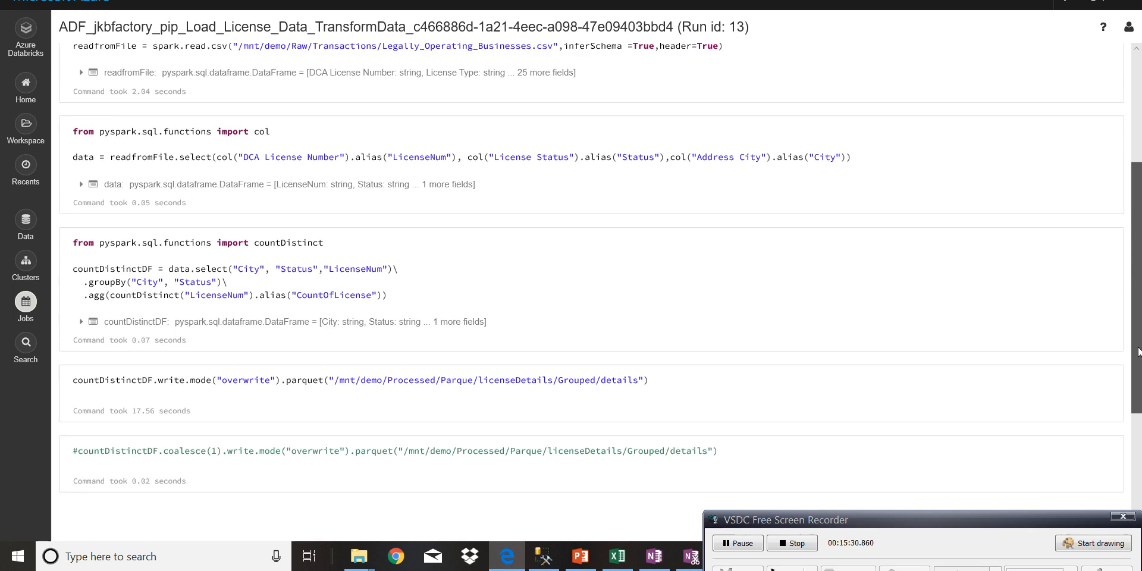
{"action": "scroll", "coordinate": [1137, 351], "scroll_direction": "up", "scroll_amount": 4}
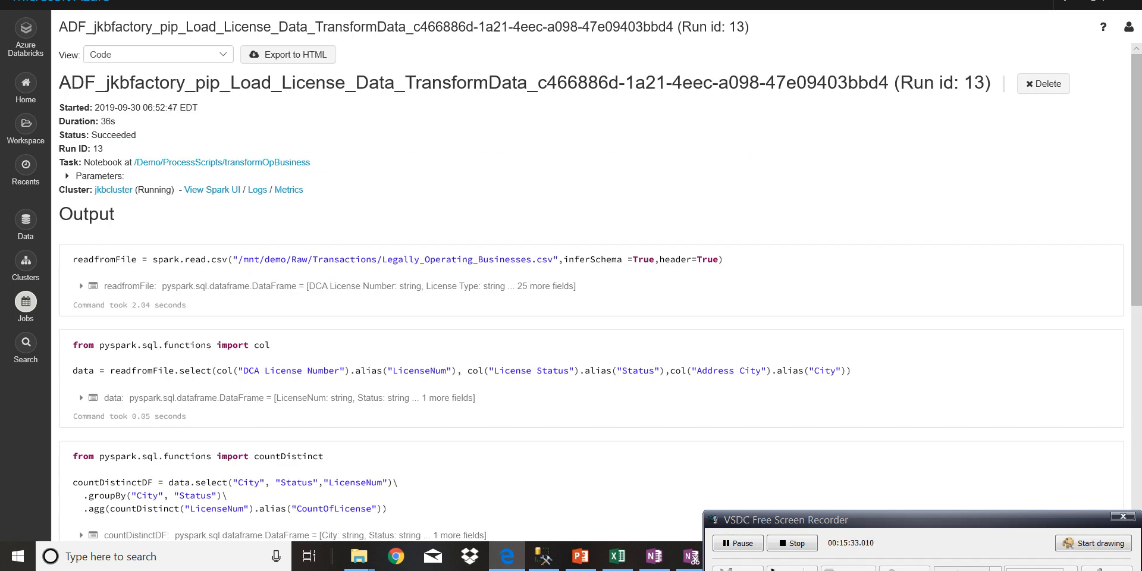
{"action": "key", "text": "ctrl+shift+Tab"}
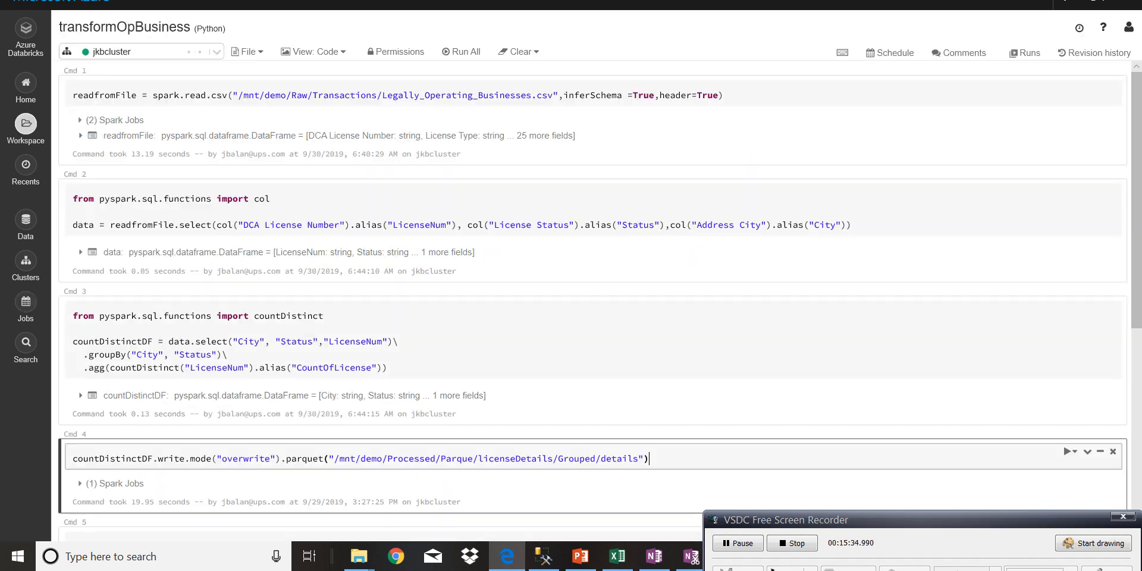
{"action": "key", "text": "ctrl+shift+Tab"}
{"action": "left_click", "coordinate": [718, 212]}
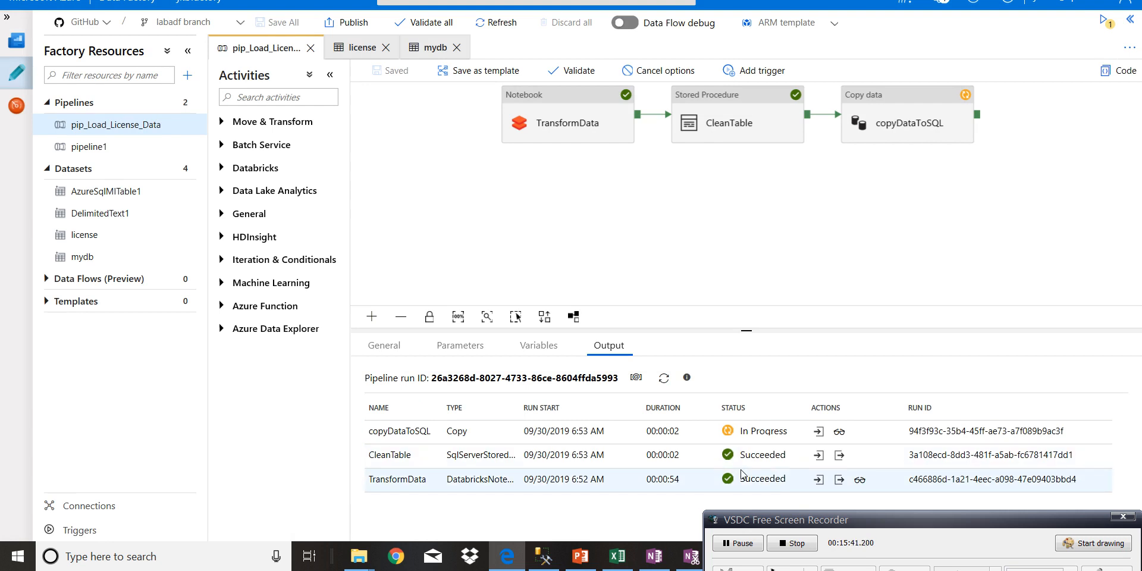
- Refresh the debug run status and view copyDataToSQL's output and copy details
{"action": "left_click", "coordinate": [663, 379]}
{"action": "left_click", "coordinate": [663, 381]}
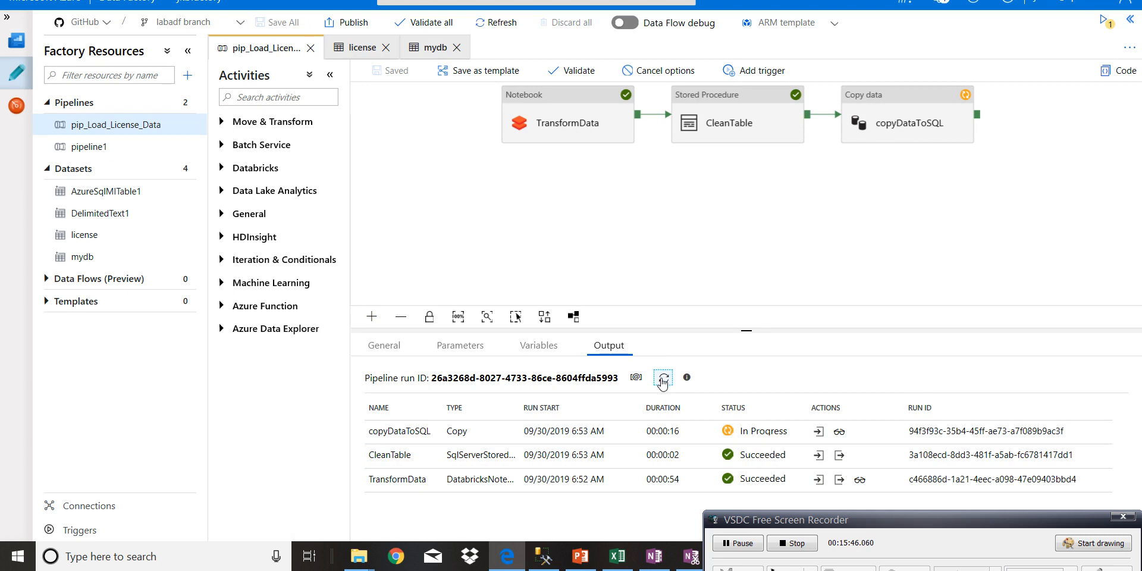
{"action": "left_click", "coordinate": [841, 439]}
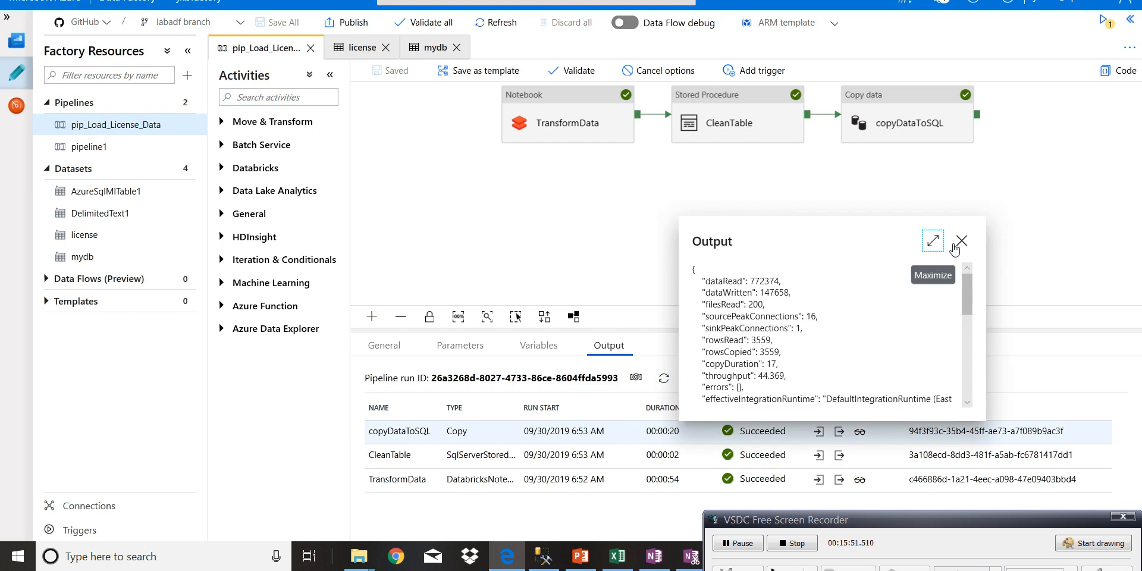
{"action": "left_click", "coordinate": [961, 241]}
{"action": "left_click", "coordinate": [859, 433]}
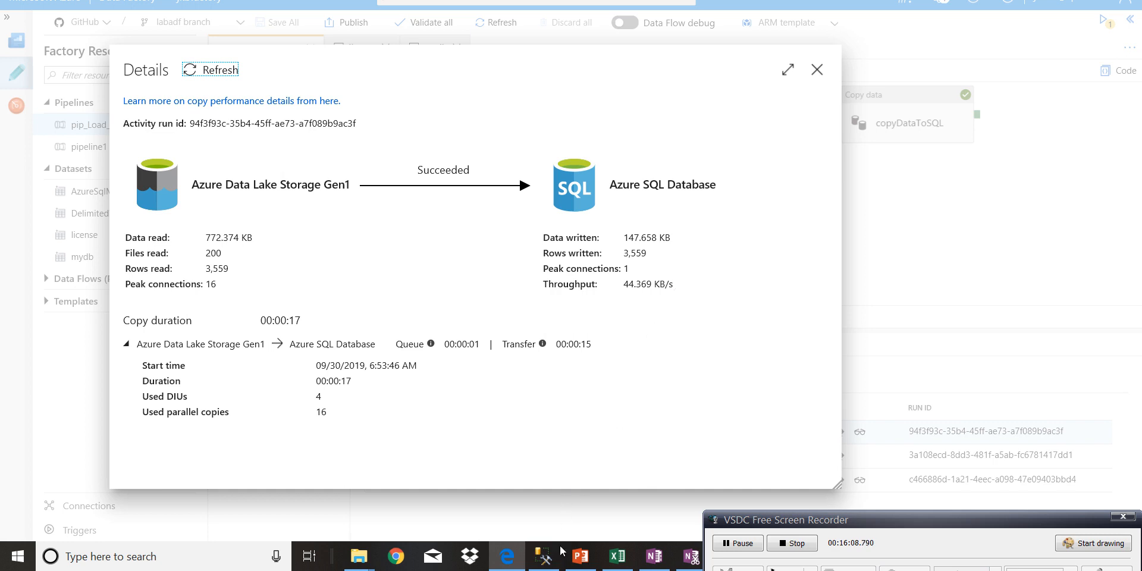
- Switch to SQL Server Management Studio, run the row count query on licensecount, then return to Data Factory and close the copy details
{"action": "left_click", "coordinate": [543, 562]}
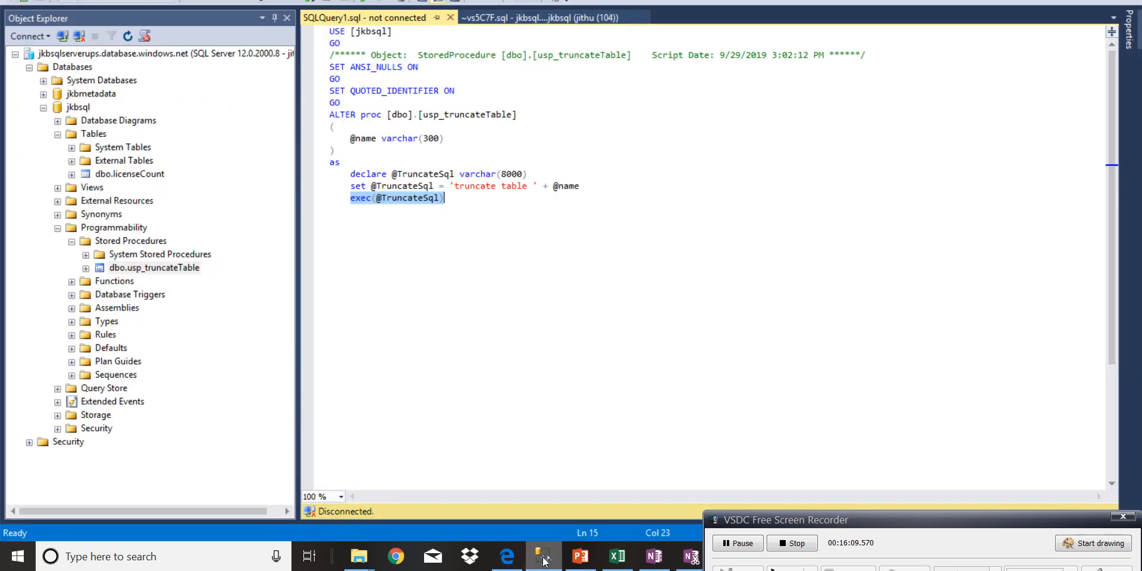
{"action": "left_click", "coordinate": [526, 20]}
{"action": "left_click_drag", "start_coordinate": [538, 31], "coordinate": [428, 31]}
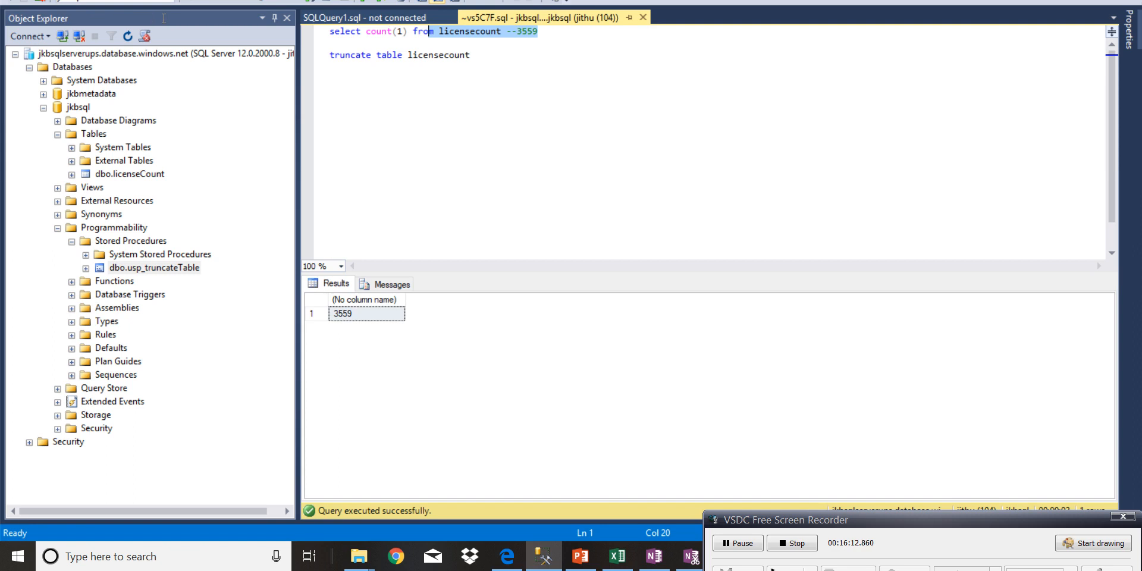
{"action": "key", "text": "shift+Home"}
{"action": "left_click", "coordinate": [199, 3]}
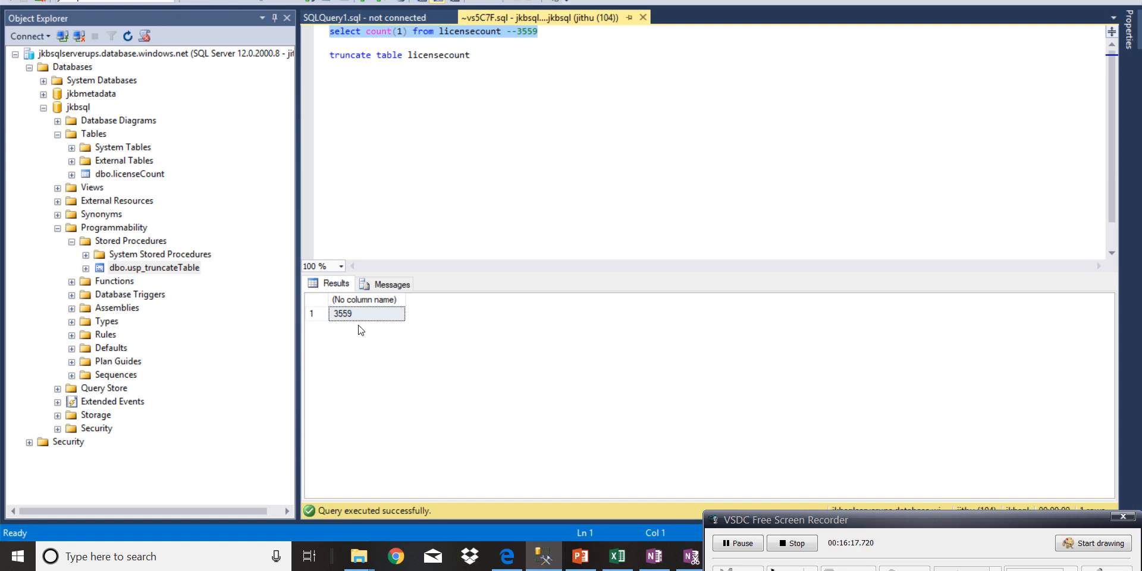
{"action": "left_click", "coordinate": [507, 555]}
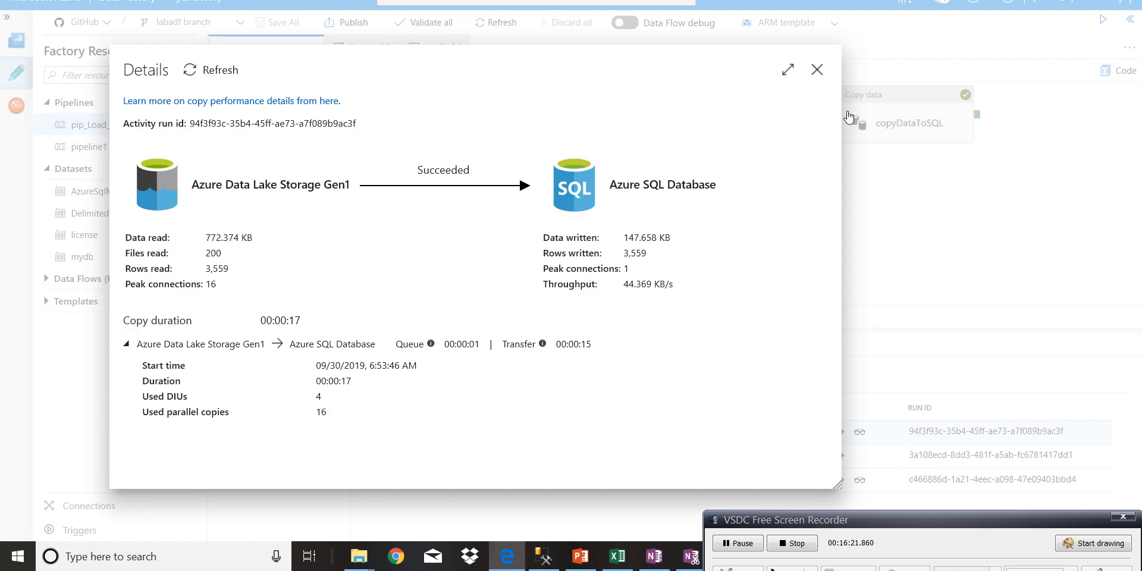
{"action": "left_click", "coordinate": [817, 72]}
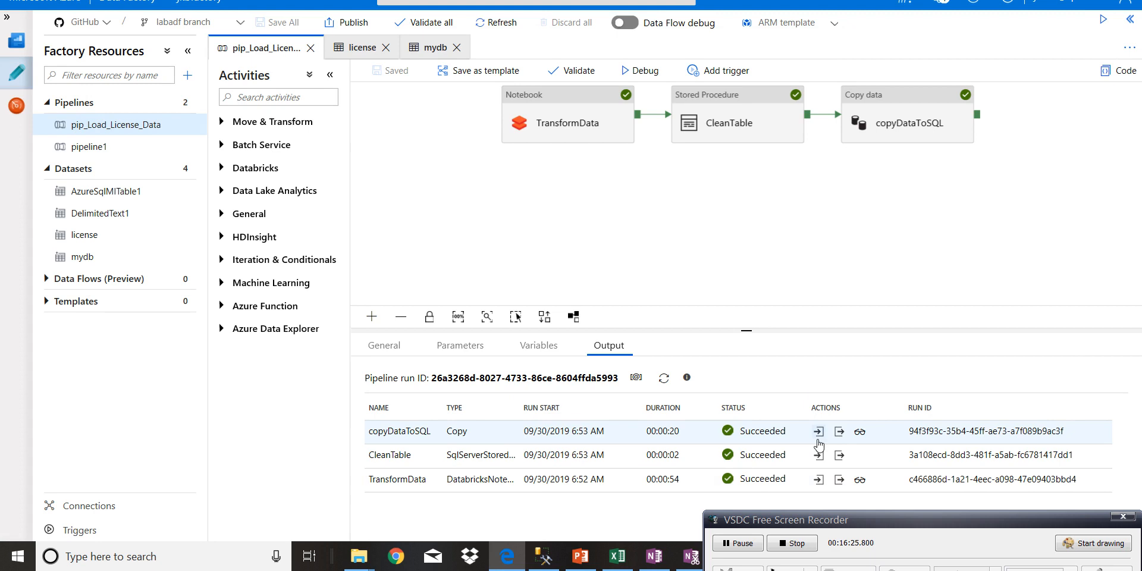
- Inspect the notebook path in TransformData's run input and close it
{"action": "left_click", "coordinate": [819, 480]}
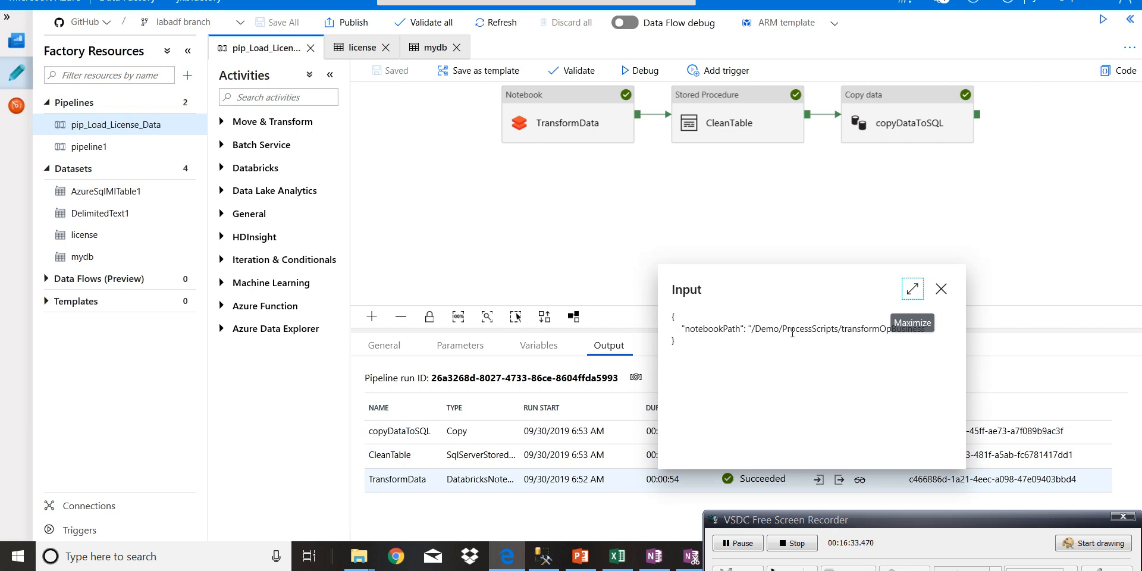
{"action": "left_click", "coordinate": [804, 349]}
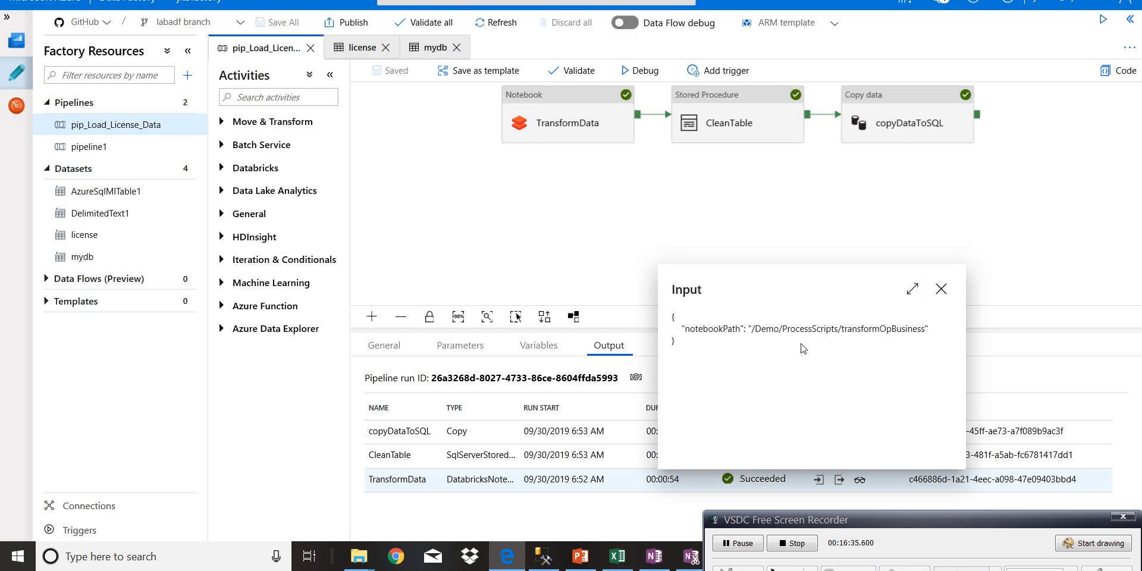
{"action": "left_click_drag", "start_coordinate": [751, 329], "coordinate": [883, 342]}
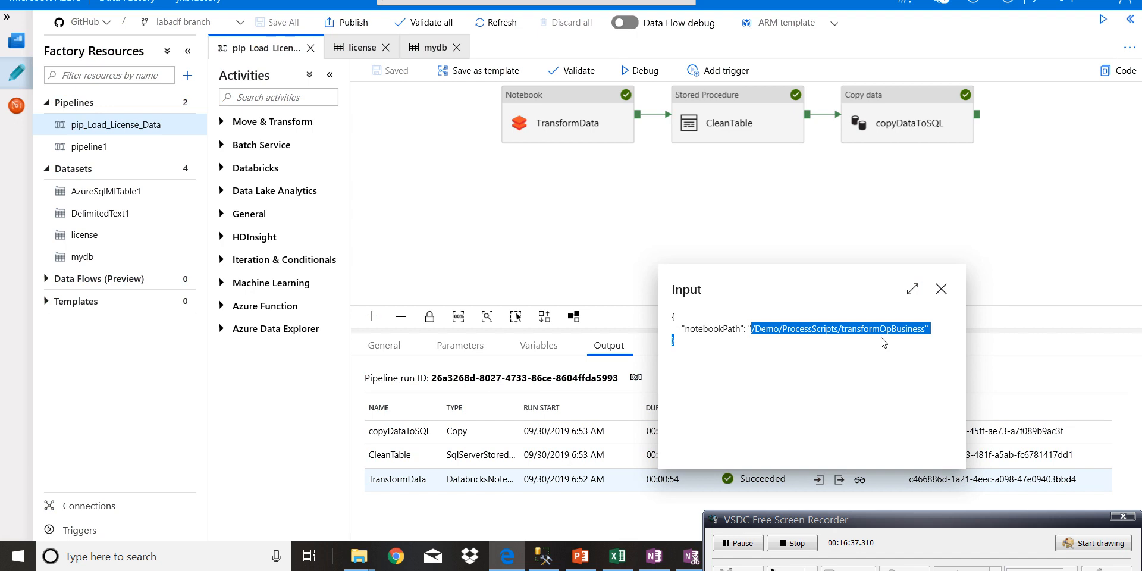
{"action": "left_click", "coordinate": [941, 290]}
- Inspect the stored procedure name and table name parameter in CleanTable's run input and close it
{"action": "left_click", "coordinate": [820, 456]}
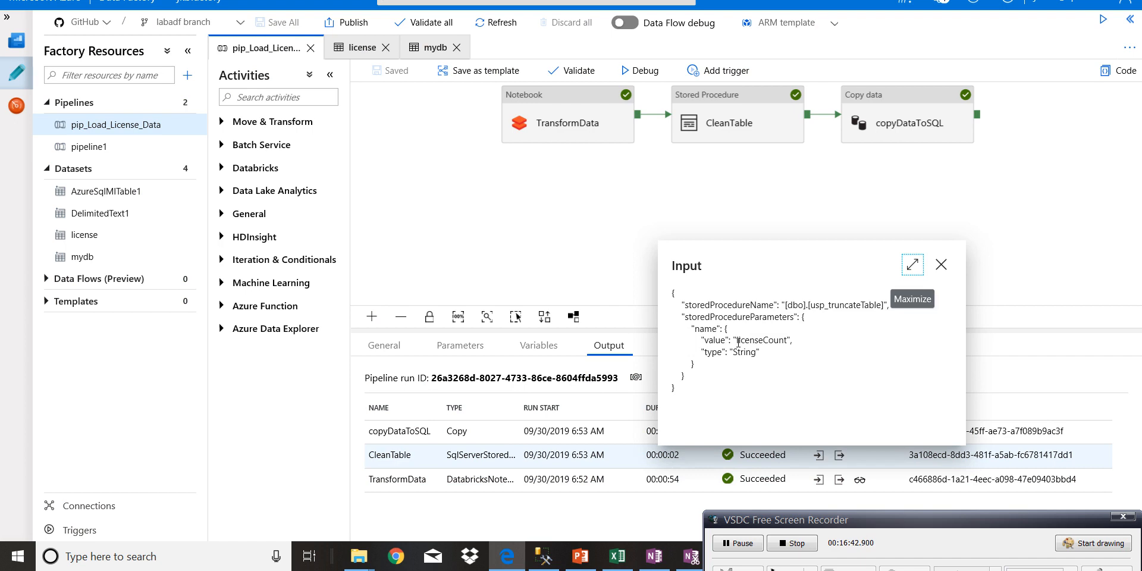
{"action": "left_click_drag", "start_coordinate": [738, 342], "coordinate": [790, 343]}
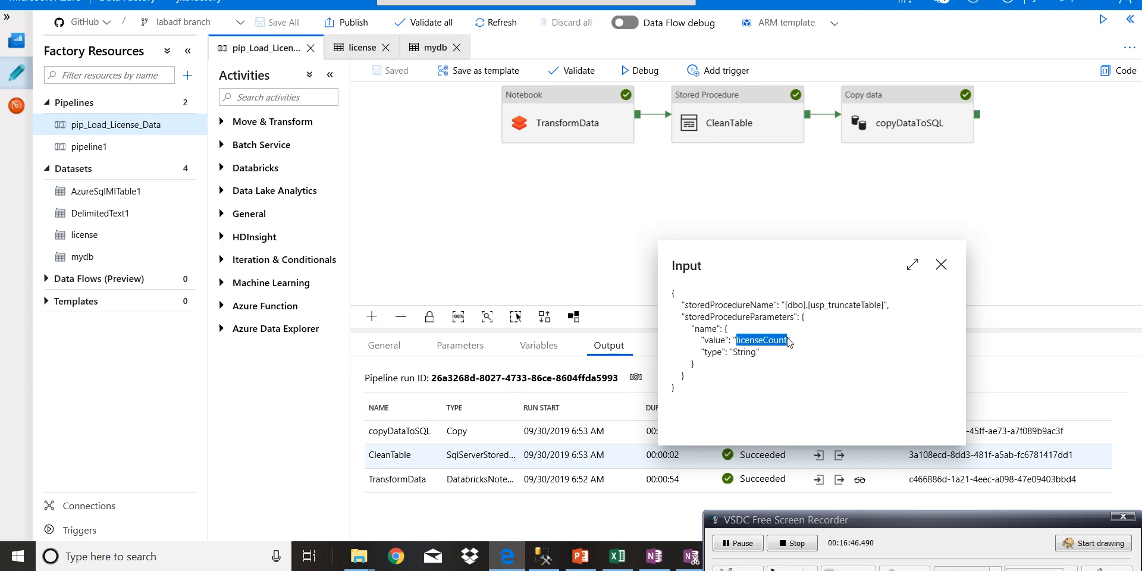
{"action": "left_click", "coordinate": [944, 269]}
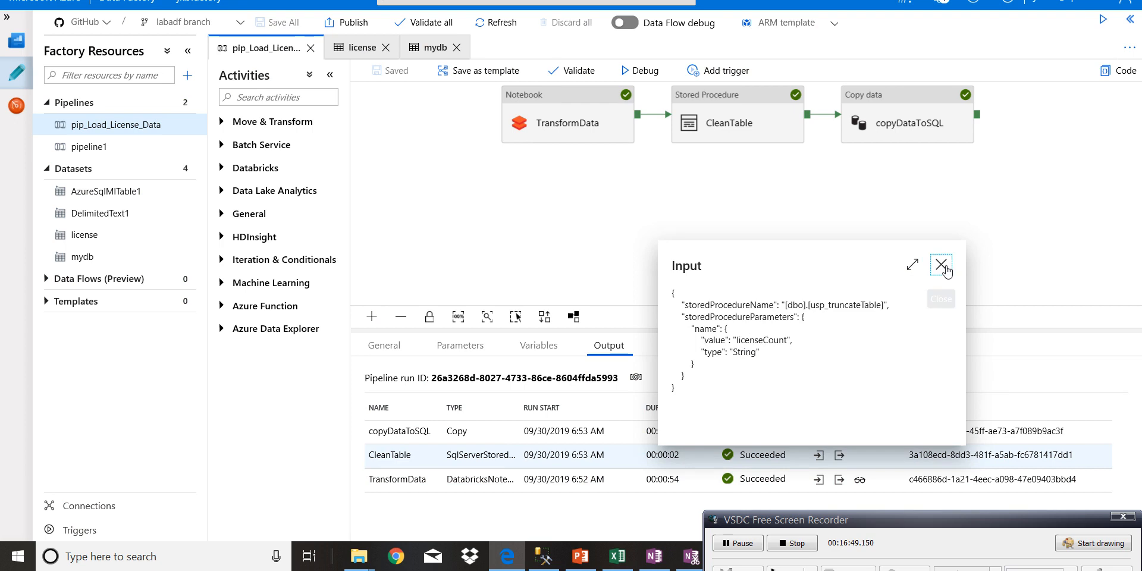
- Inspect TransformData's run output, including its run page URL and execution duration, and close it
{"action": "left_click", "coordinate": [838, 483]}
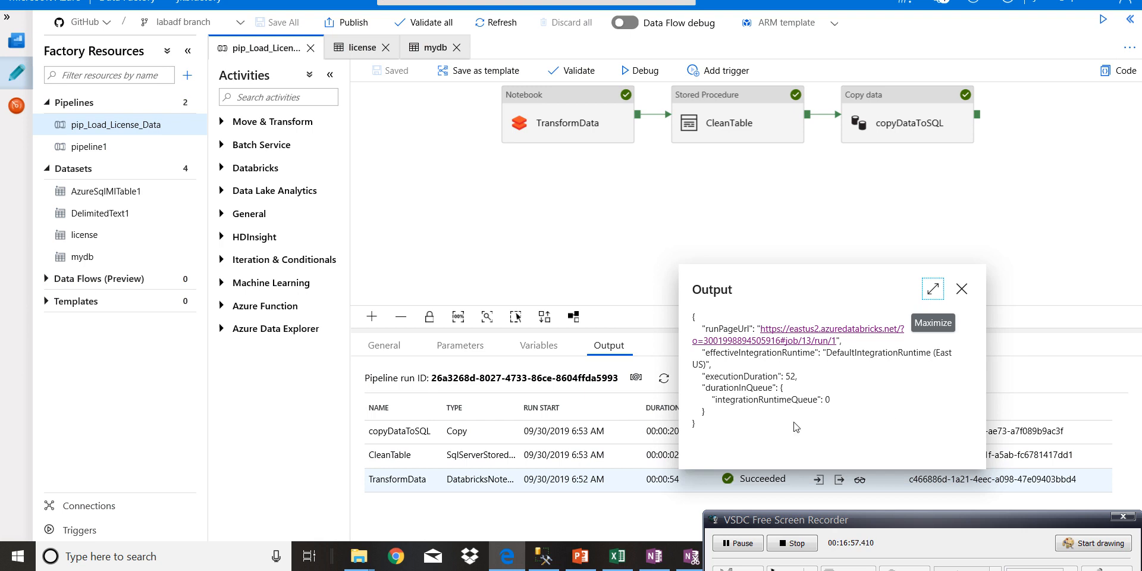
{"action": "left_click", "coordinate": [962, 291]}
{"action": "left_click", "coordinate": [713, 233]}
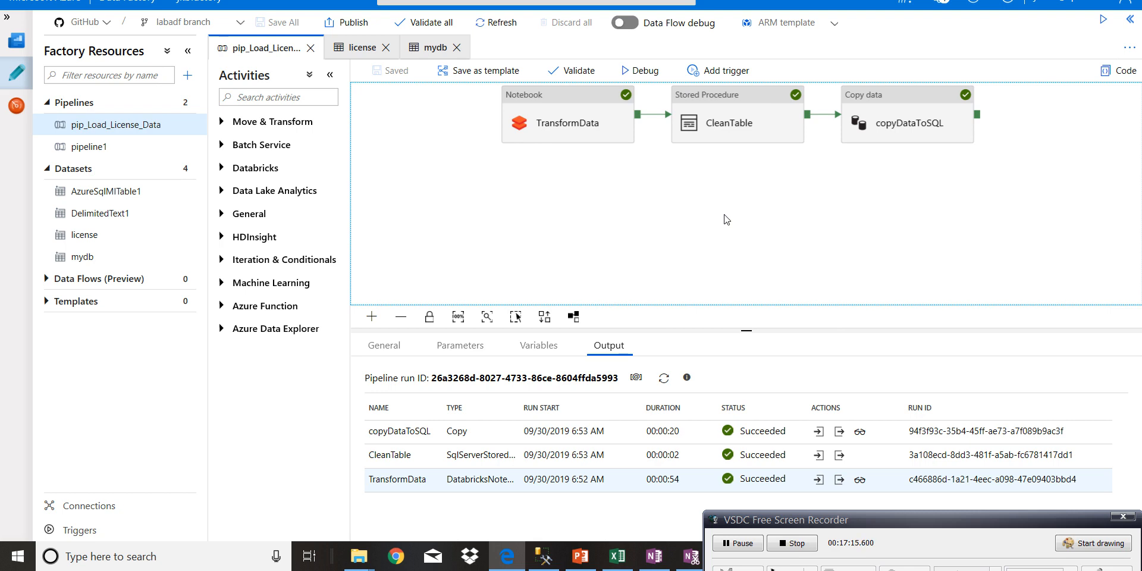
{"action": "left_click_drag", "start_coordinate": [758, 191], "coordinate": [707, 240]}
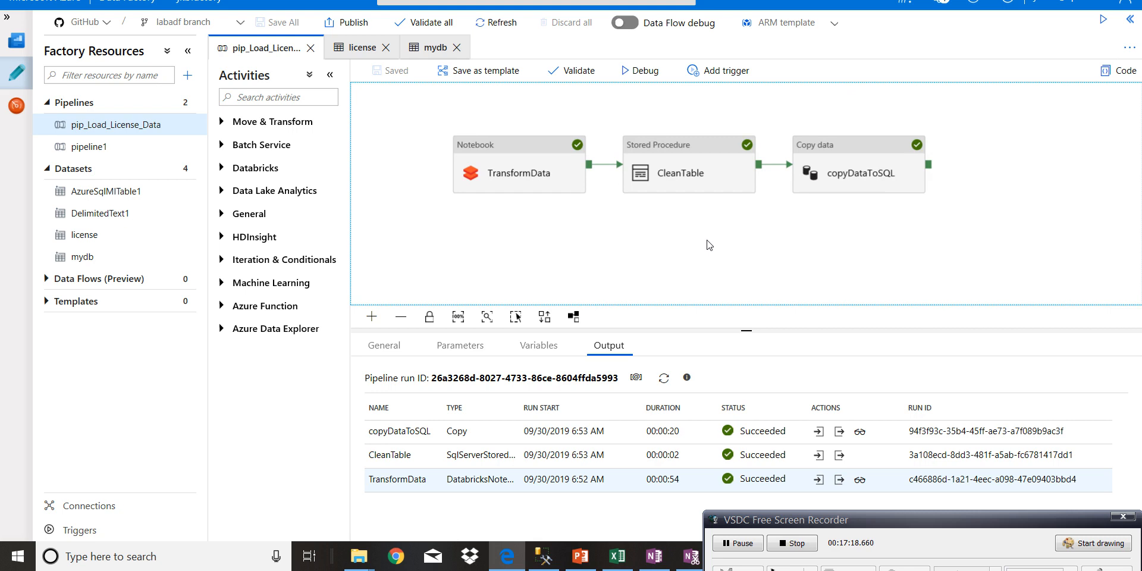